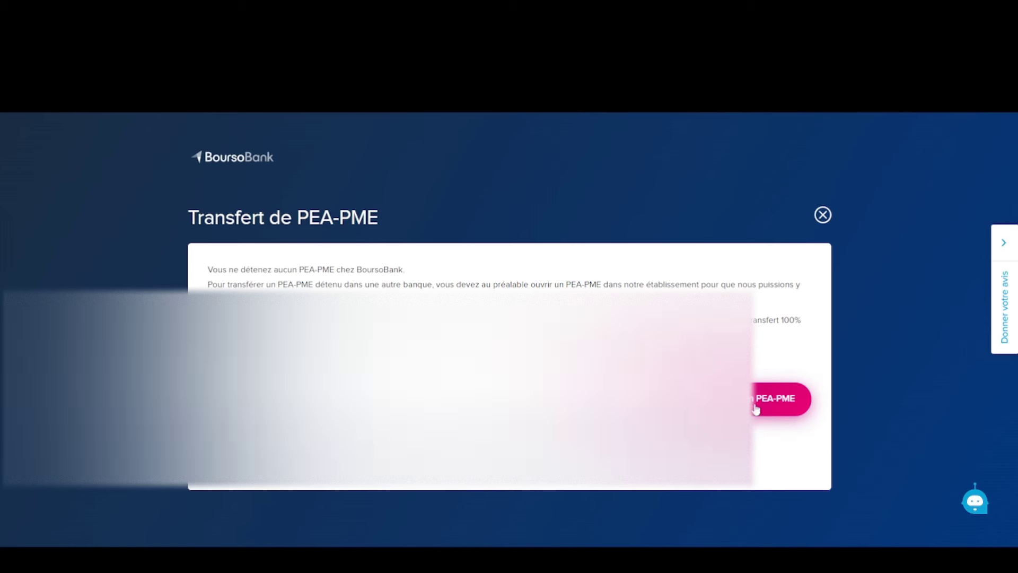
Start the PEA-PME opening request and validate the existing personal details to continue to the financial information.
left_click(756, 408)
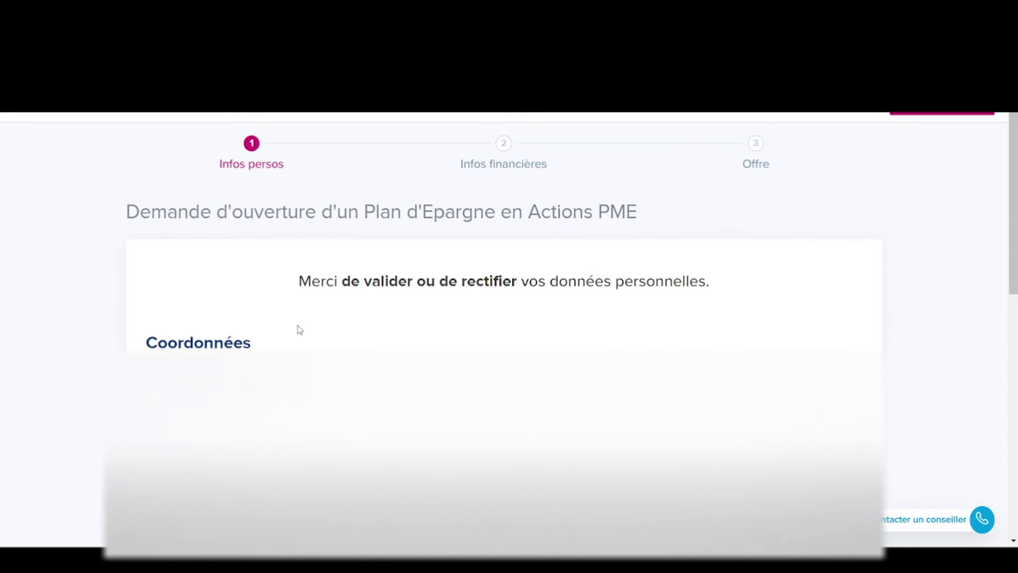
scroll(295, 329, "down", 1)
scroll(300, 224, "up", 1)
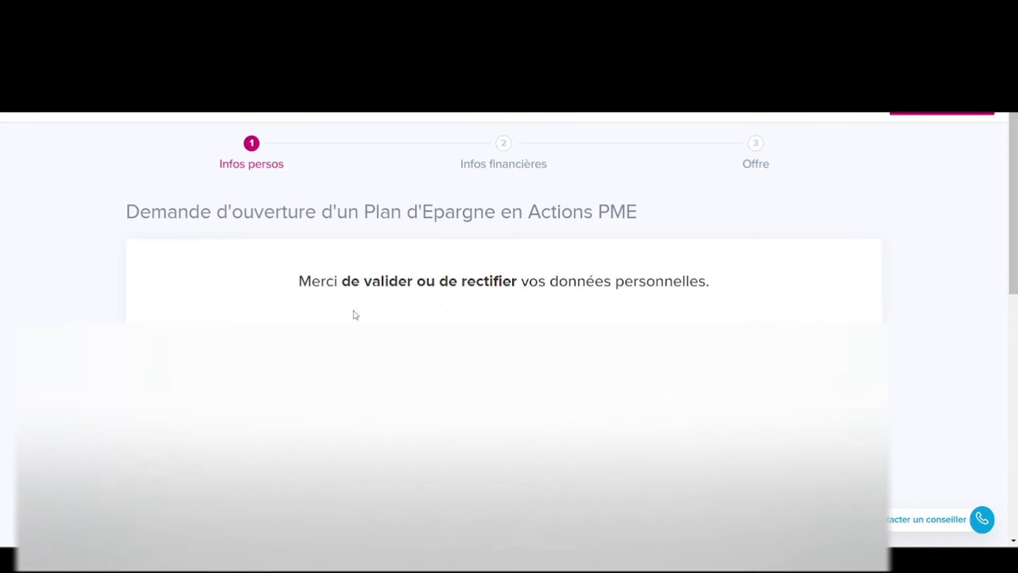
scroll(338, 313, "down", 1)
scroll(503, 318, "down", 15)
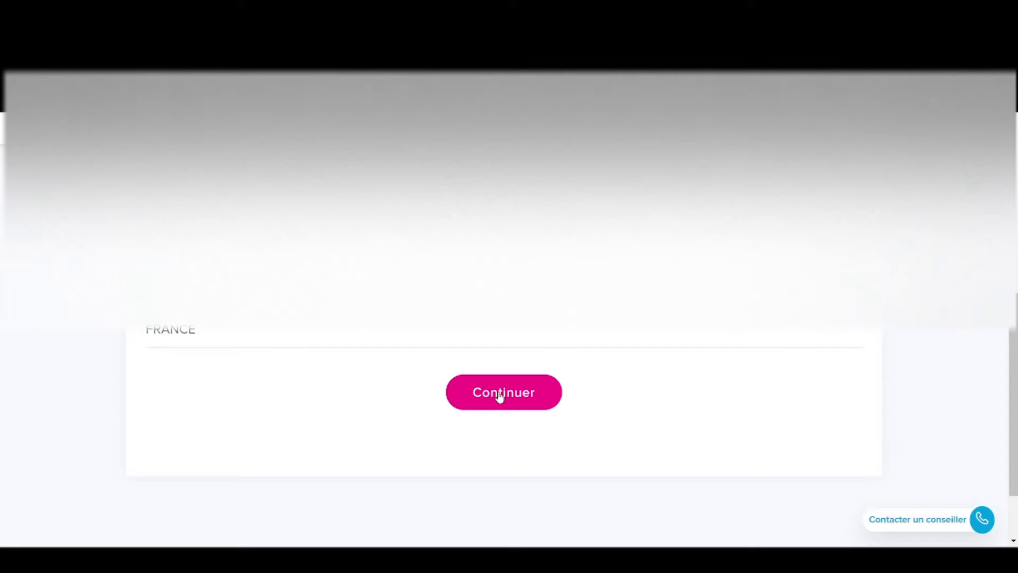
left_click(503, 394)
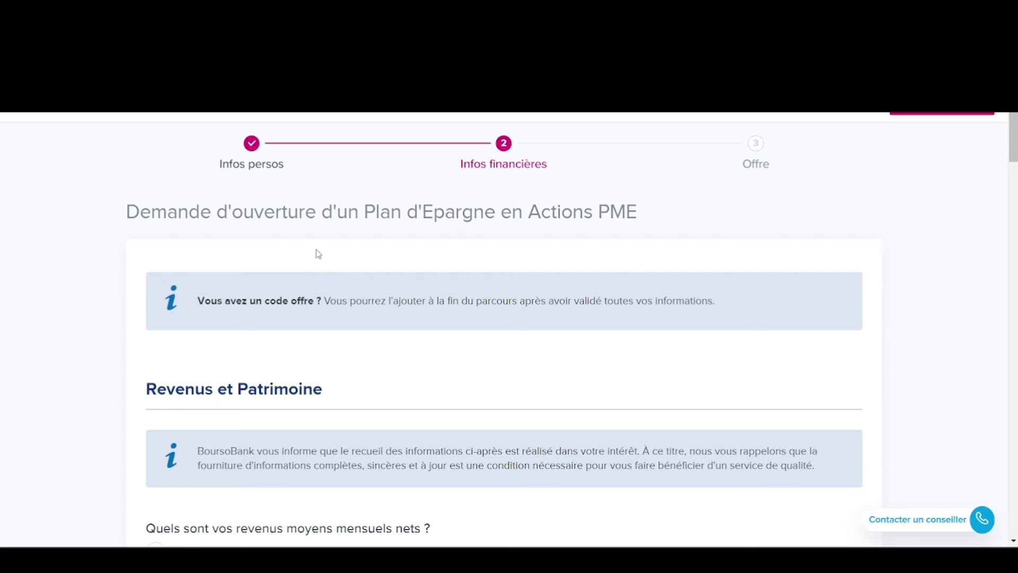
Set the average net monthly income to "Entre 1 001 € et 1 800 €".
scroll(312, 255, "down", 3)
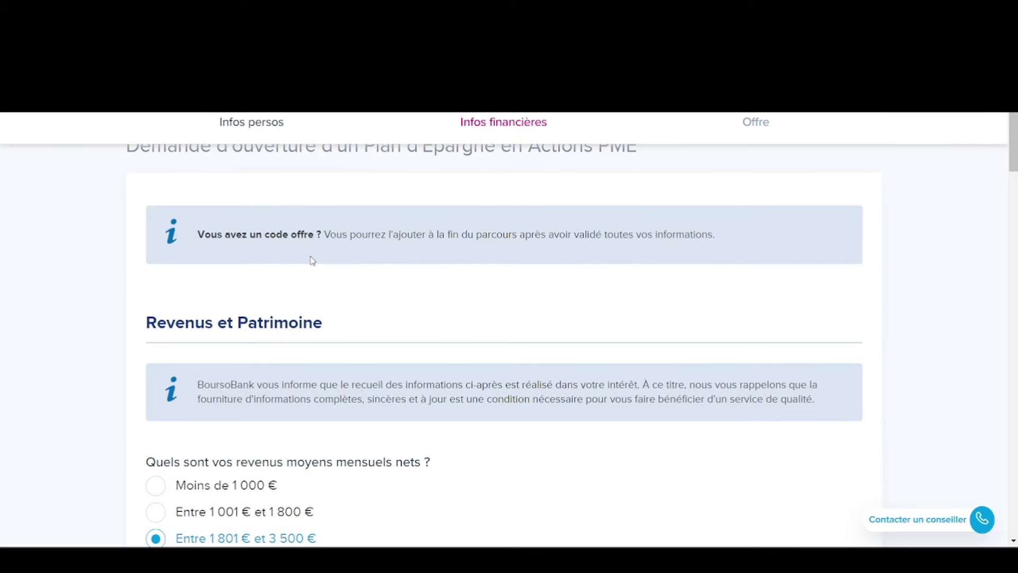
scroll(311, 260, "down", 2)
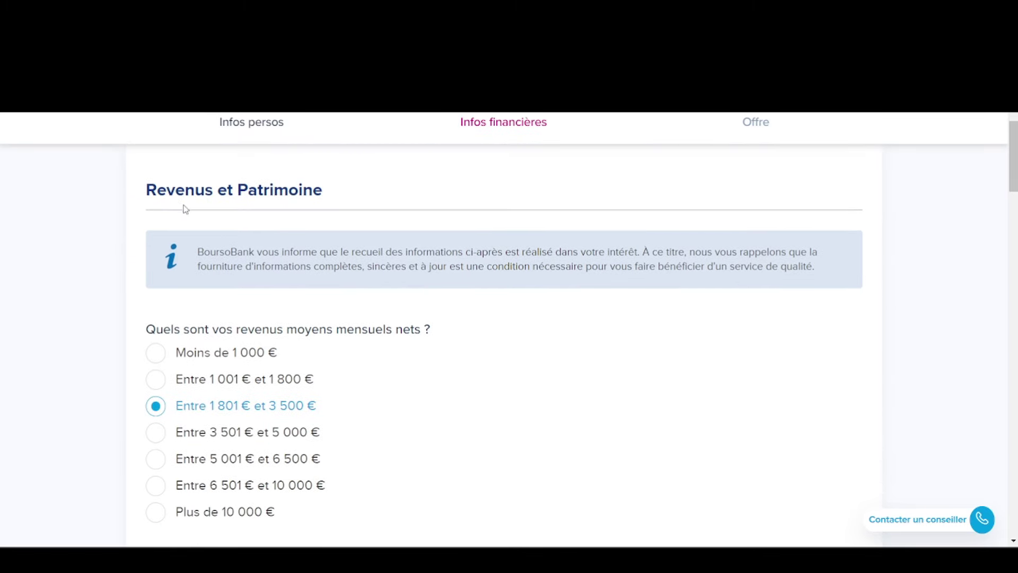
scroll(340, 257, "down", 3)
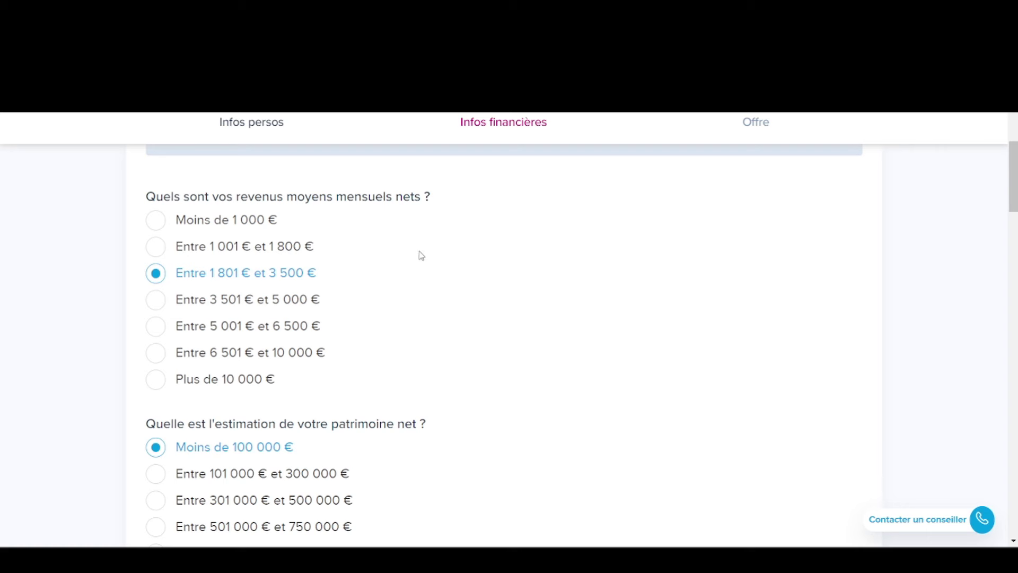
scroll(350, 243, "up", 2)
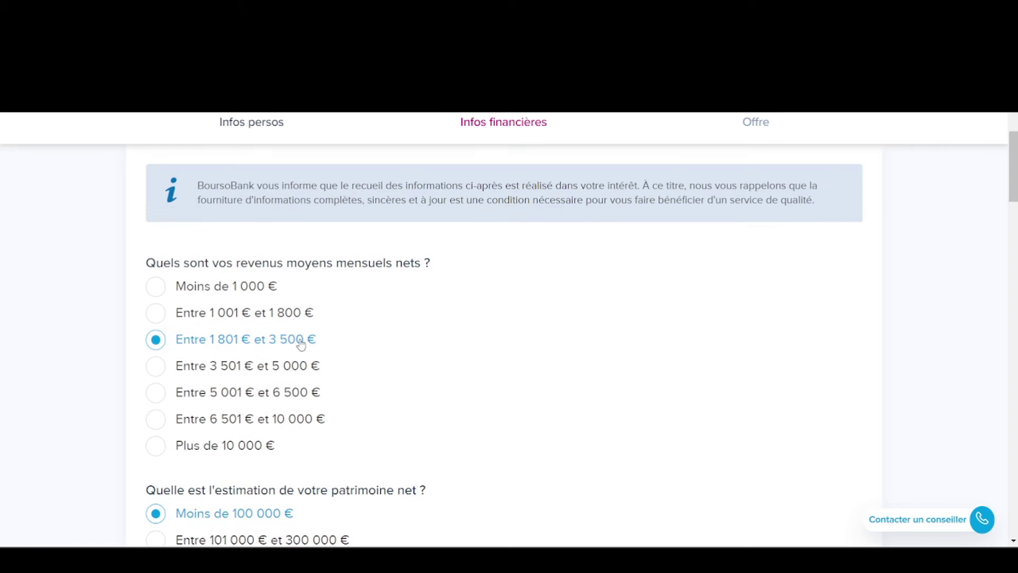
left_click(155, 313)
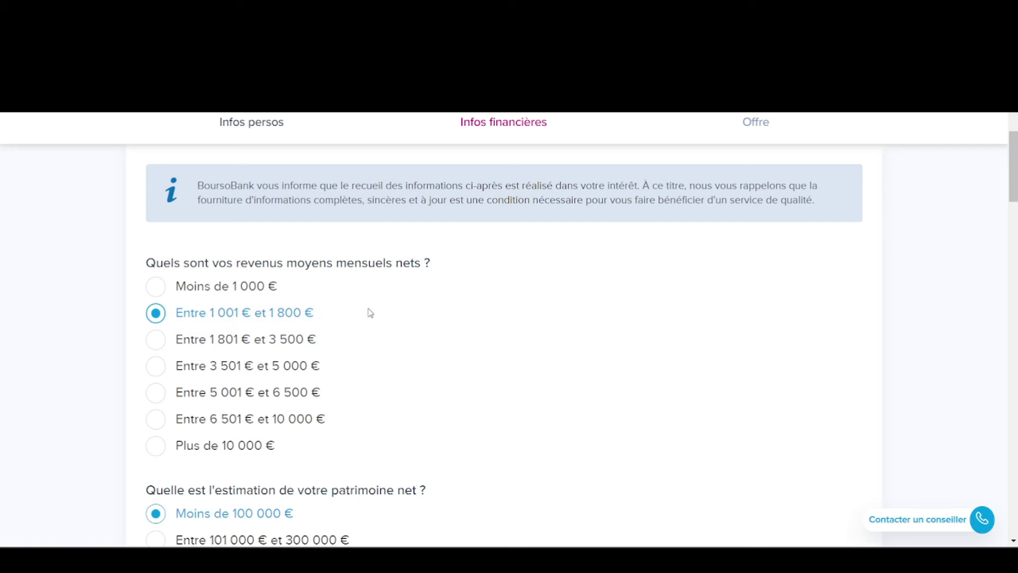
Set the monthly savings capacity to "Entre 100 € et 250 €".
scroll(366, 308, "down", 2)
scroll(355, 277, "down", 4)
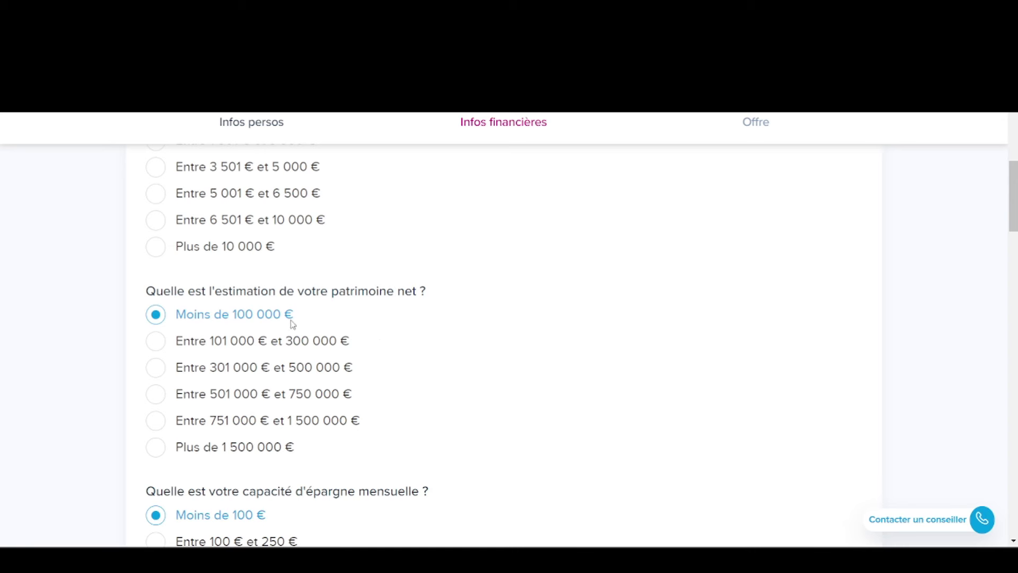
scroll(379, 321, "down", 7)
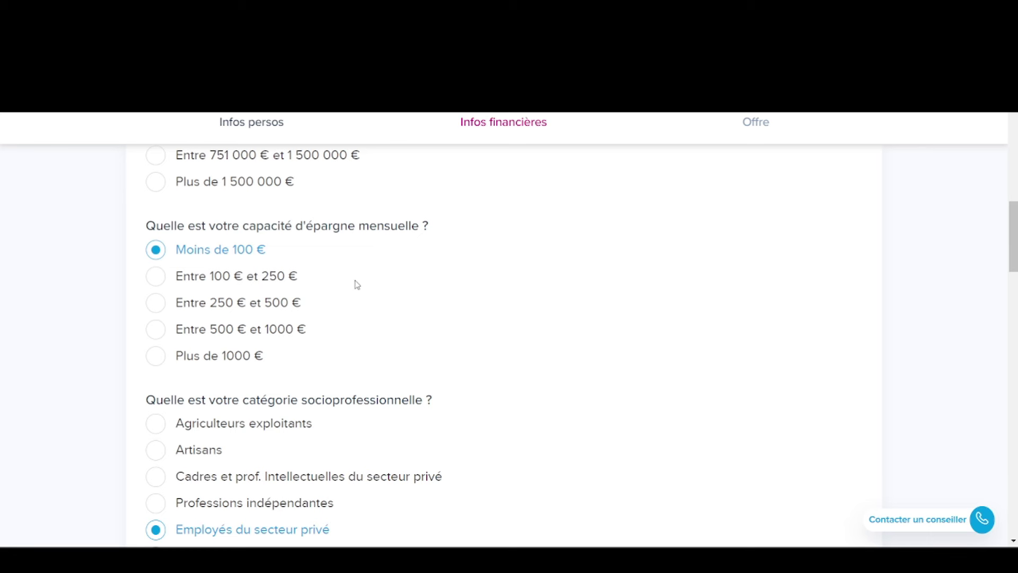
left_click(161, 281)
Answer "Entre 6 et 10" for the number of financial market transactions made over the last 12 months.
scroll(355, 263, "down", 1)
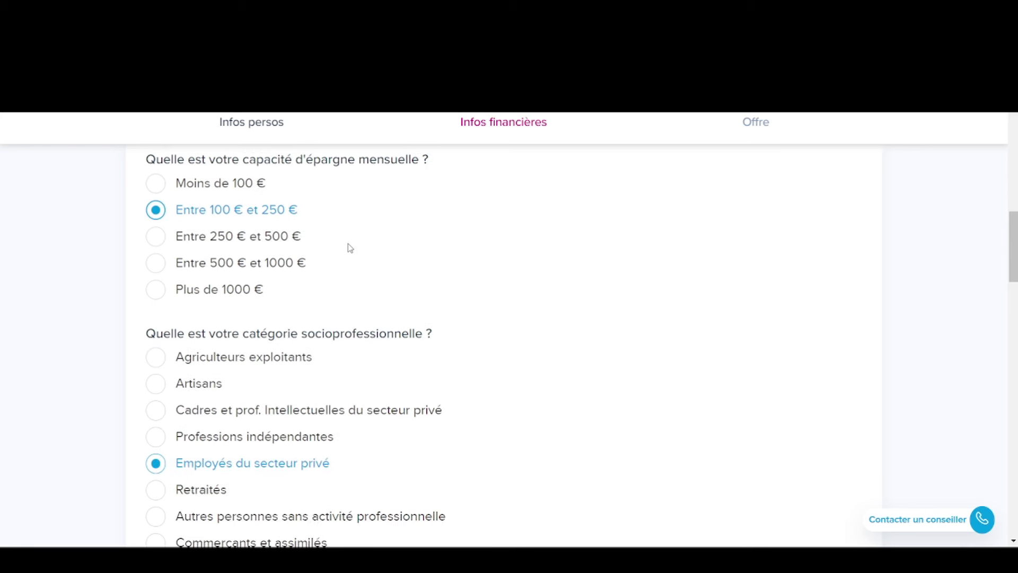
scroll(349, 247, "down", 2)
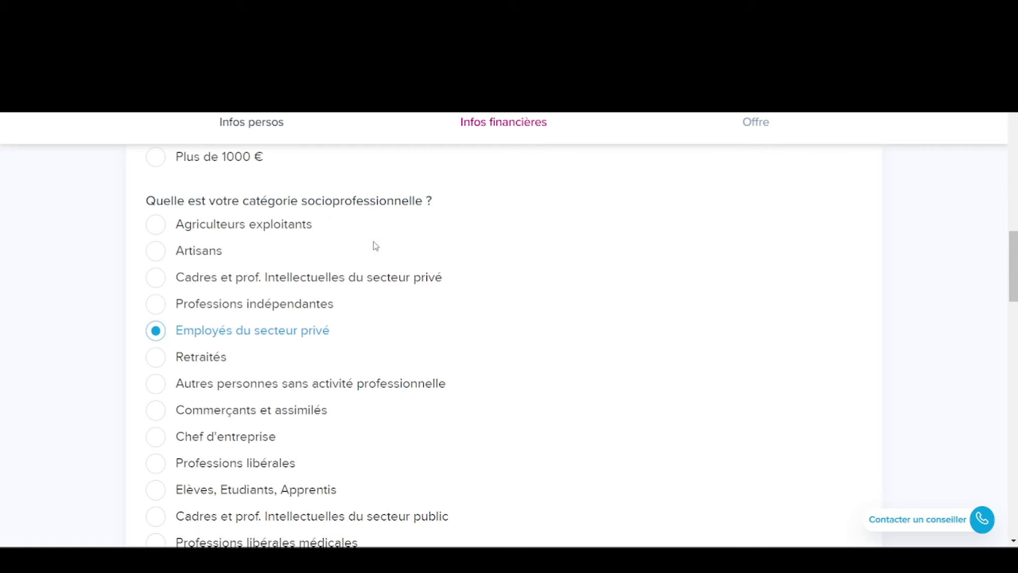
scroll(374, 240, "down", 3)
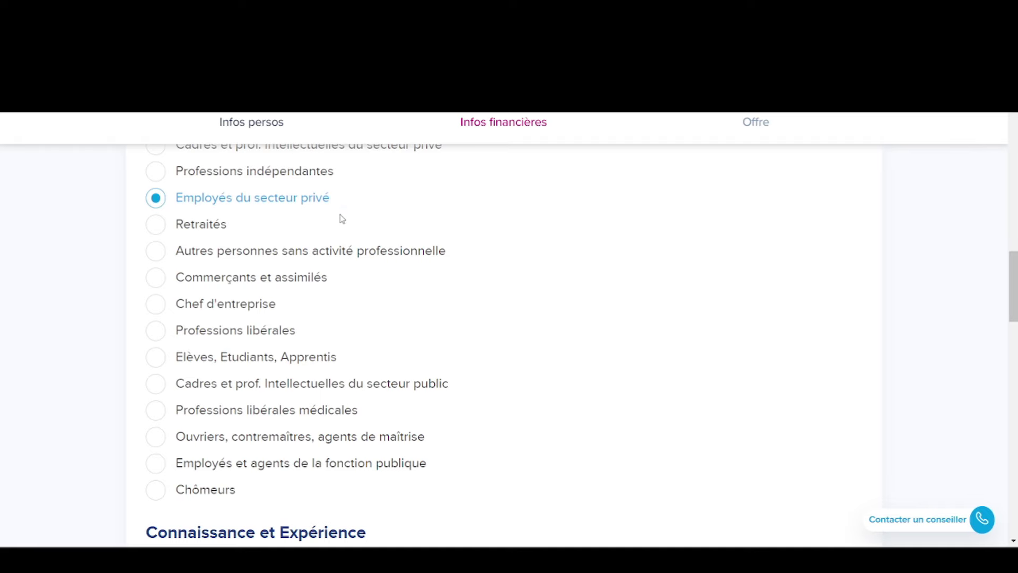
scroll(374, 236, "down", 5)
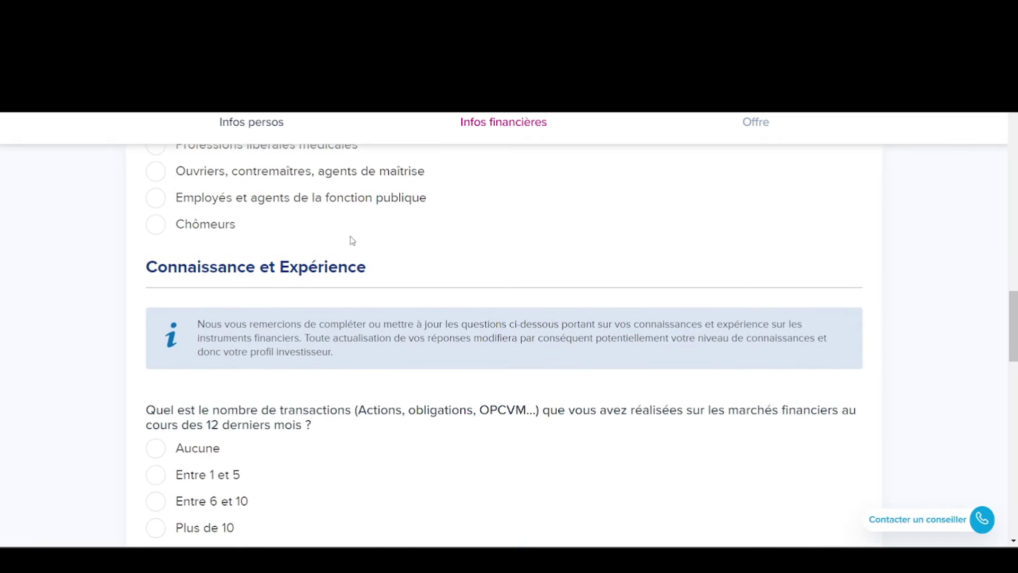
scroll(350, 241, "down", 3)
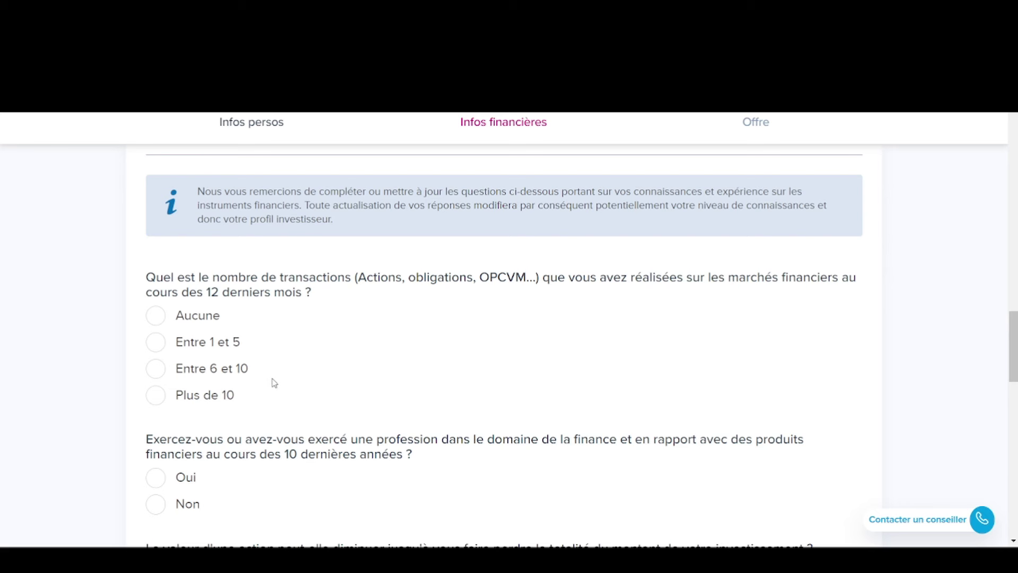
left_click(155, 374)
Answer "Non" to having a finance profession and "VRAI" to a share possibly losing the whole investment.
scroll(260, 369, "down", 3)
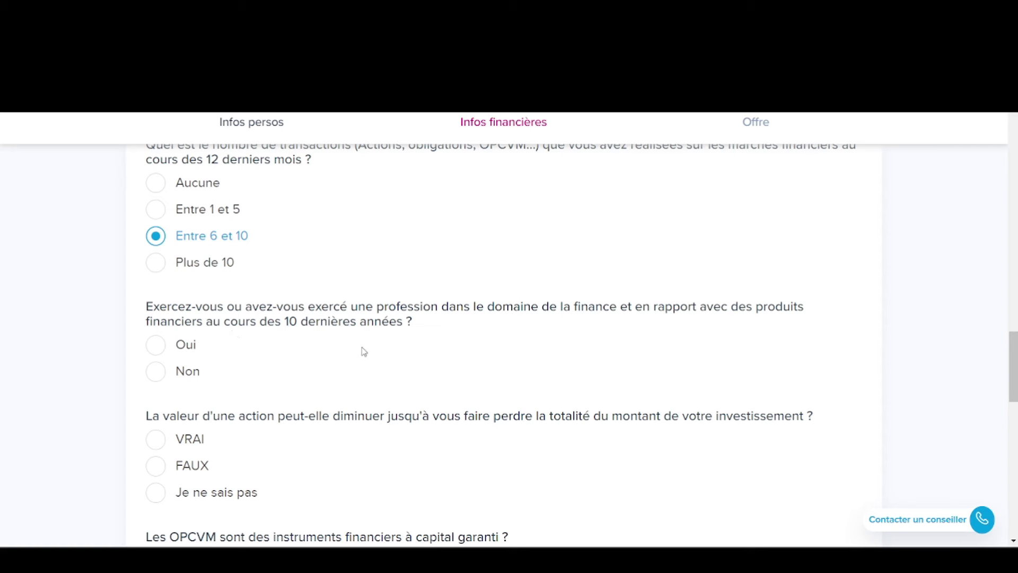
left_click(155, 371)
scroll(268, 341, "down", 2)
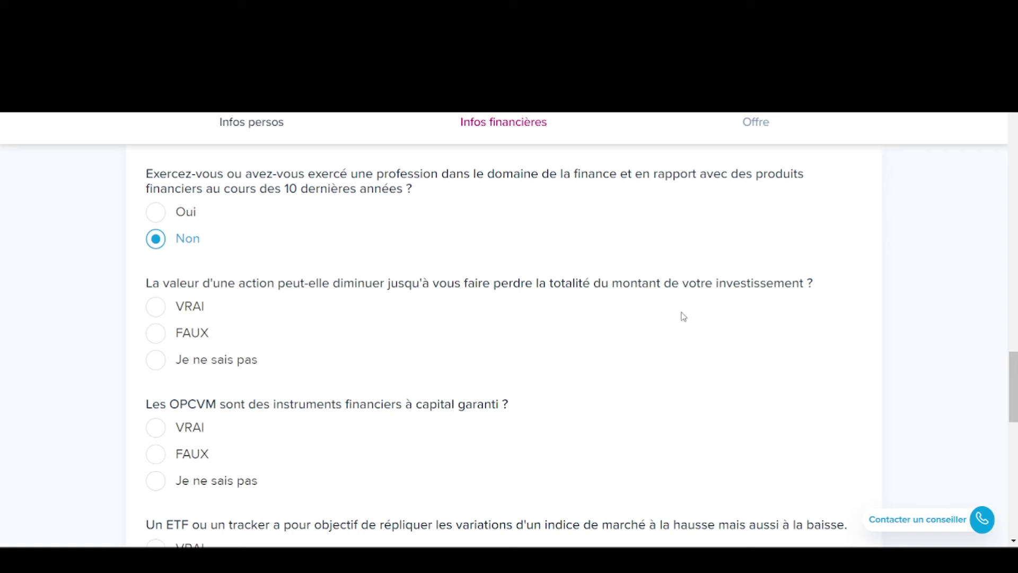
left_click(157, 306)
Answer "FAUX" to OPCVM having guaranteed capital and "VRAI" to an ETF replicating index rises and falls.
scroll(249, 303, "down", 1)
scroll(250, 303, "down", 3)
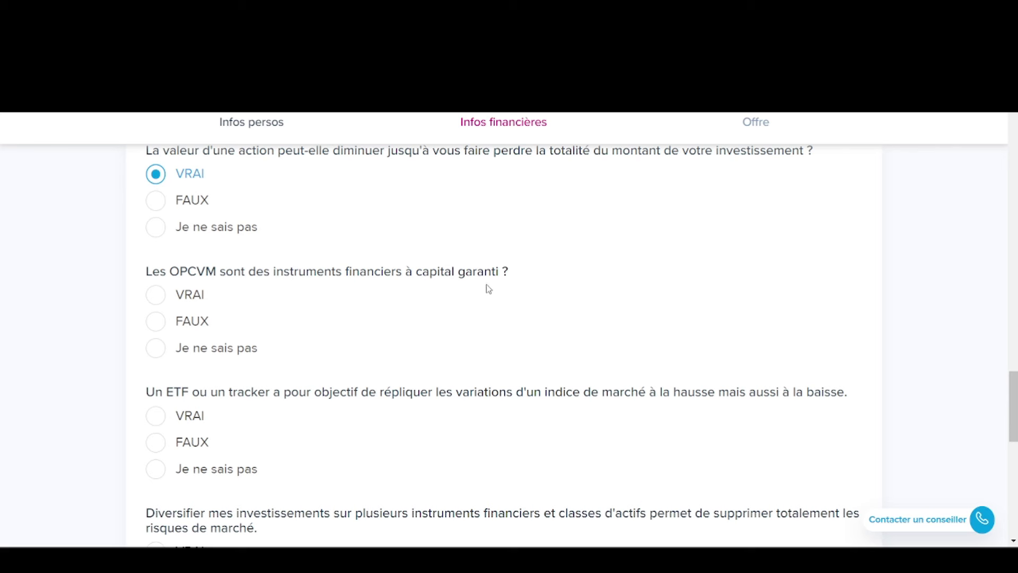
left_click(156, 323)
scroll(289, 307, "down", 2)
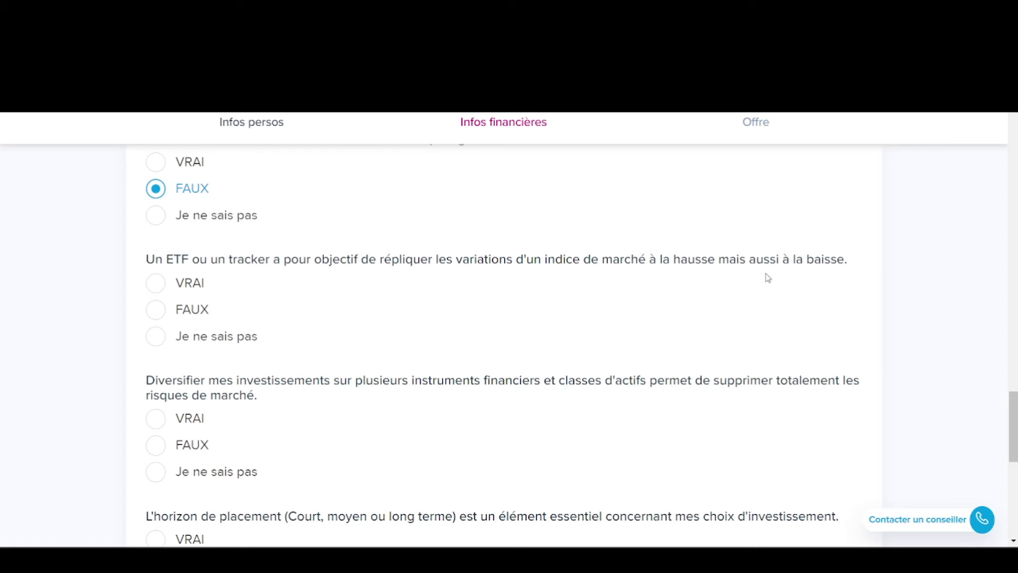
left_click(156, 284)
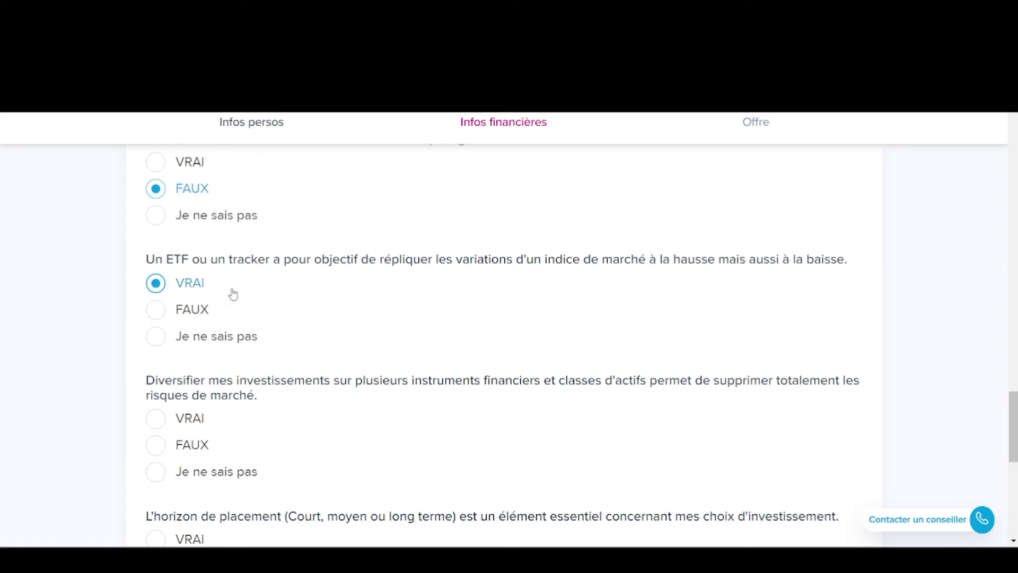
Answer "FAUX" to diversification removing all market risk and "VRAI" to the investment horizon being essential.
scroll(262, 291, "down", 2)
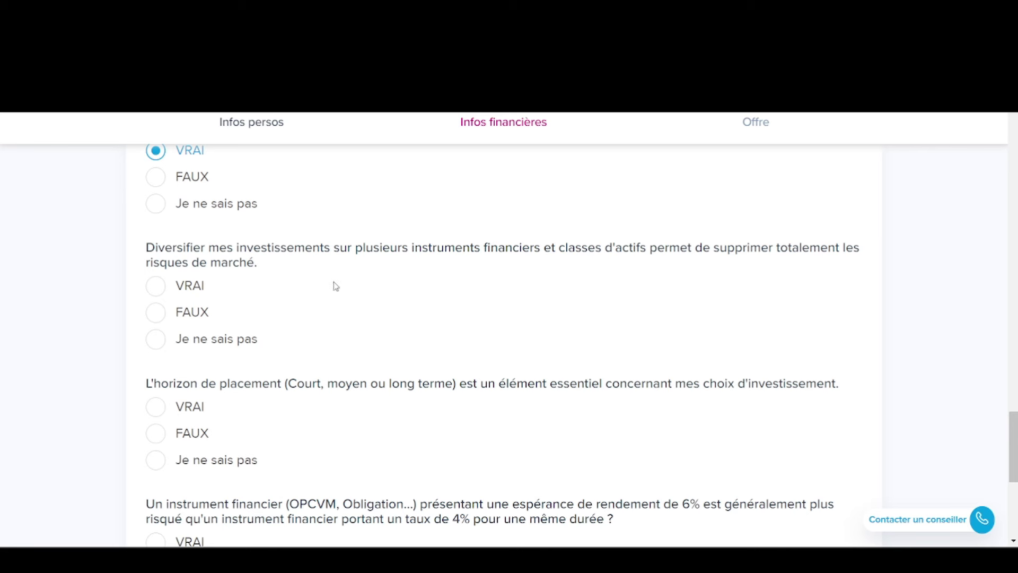
left_click(160, 314)
scroll(238, 284, "down", 2)
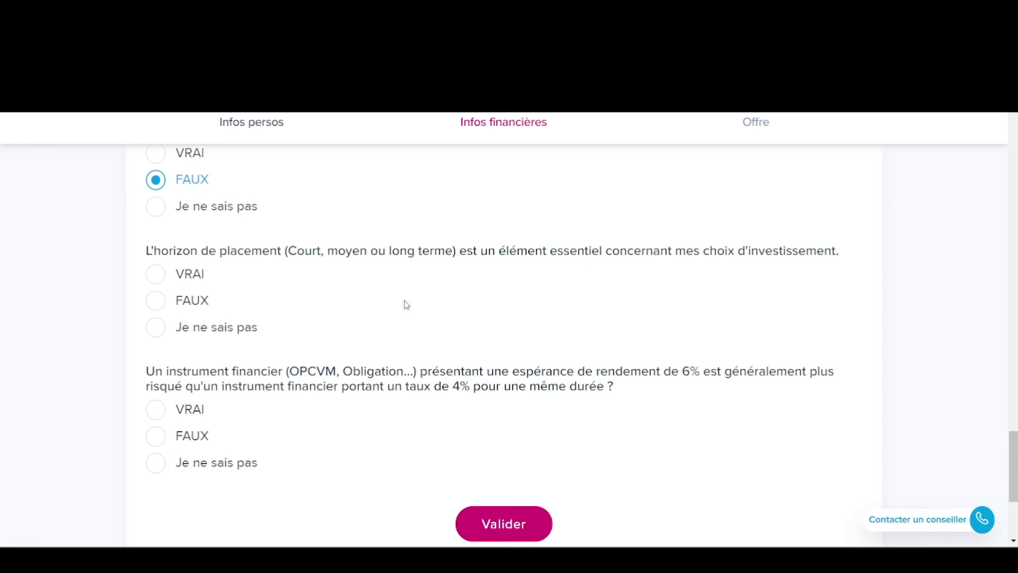
left_click(155, 280)
Answer "VRAI" to a 6% return being riskier than a 4% rate, and submit the financial questionnaire.
scroll(259, 284, "down", 1)
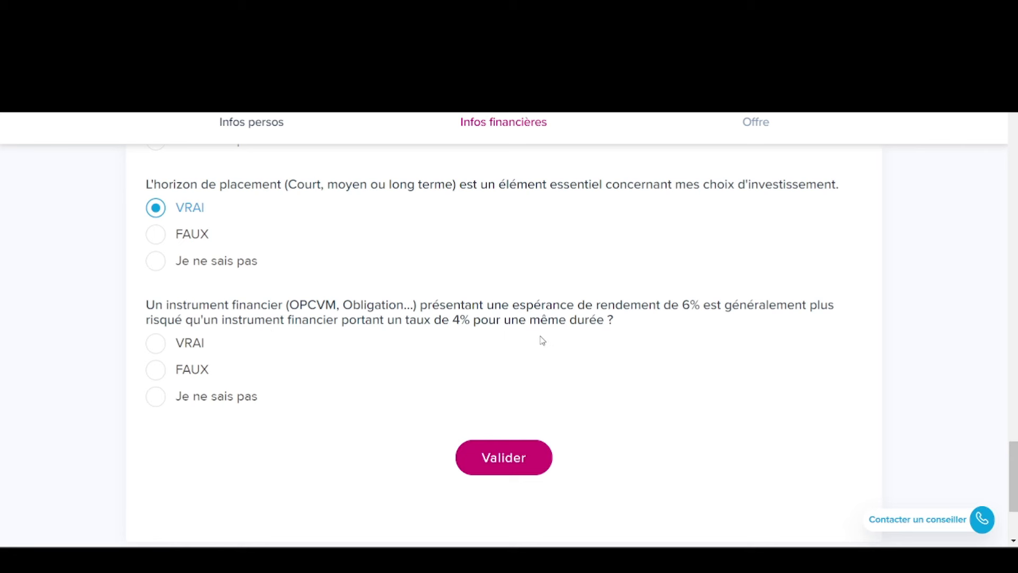
left_click(157, 345)
scroll(403, 394, "down", 1)
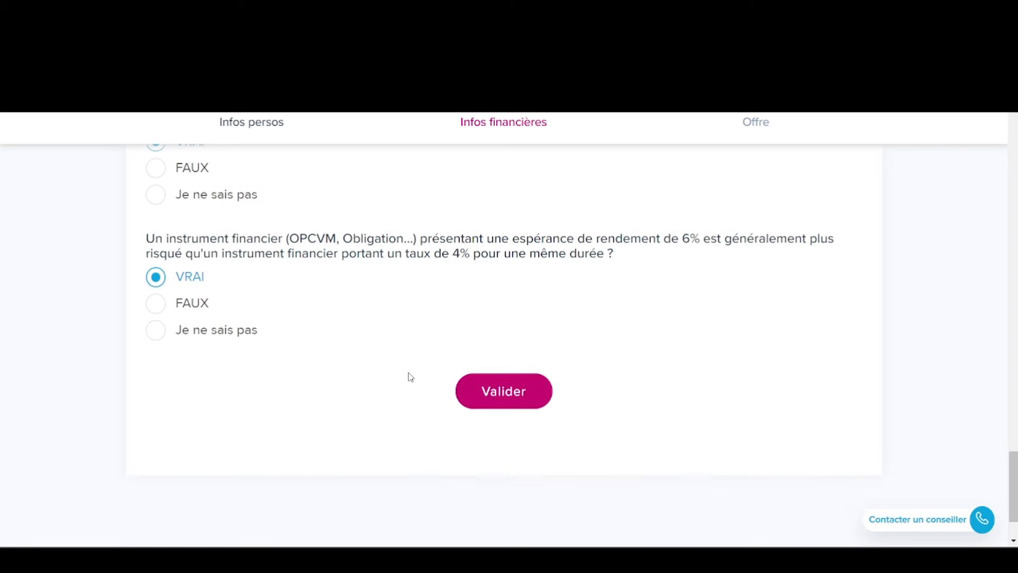
left_click(497, 393)
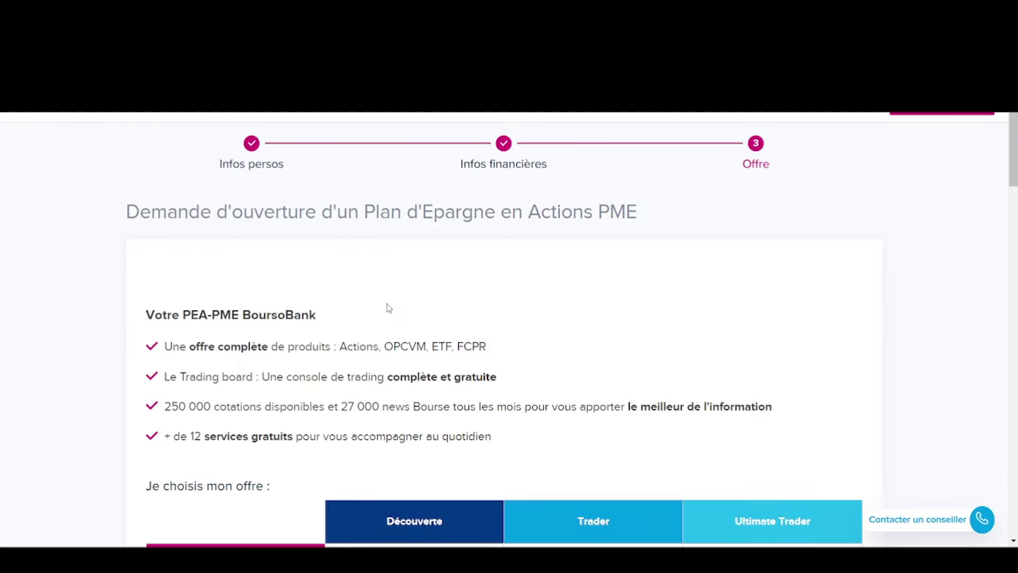
Compare the fees of the Découverte, Trader and Ultimate Trader offers and review the PEA and PEA-PME deposit ceilings and acceptance section.
scroll(177, 294, "down", 1)
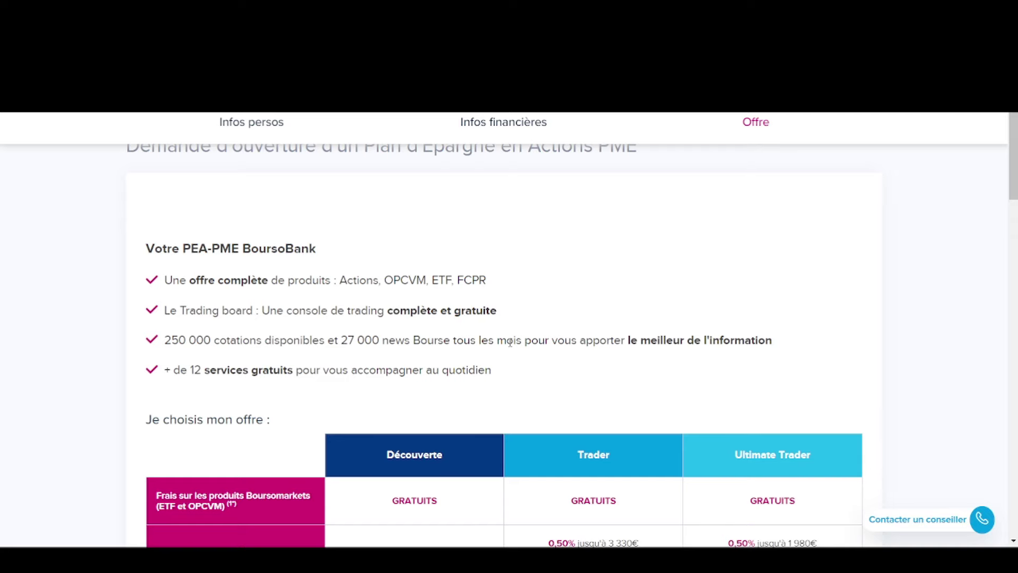
scroll(297, 329, "down", 1)
scroll(259, 319, "down", 1)
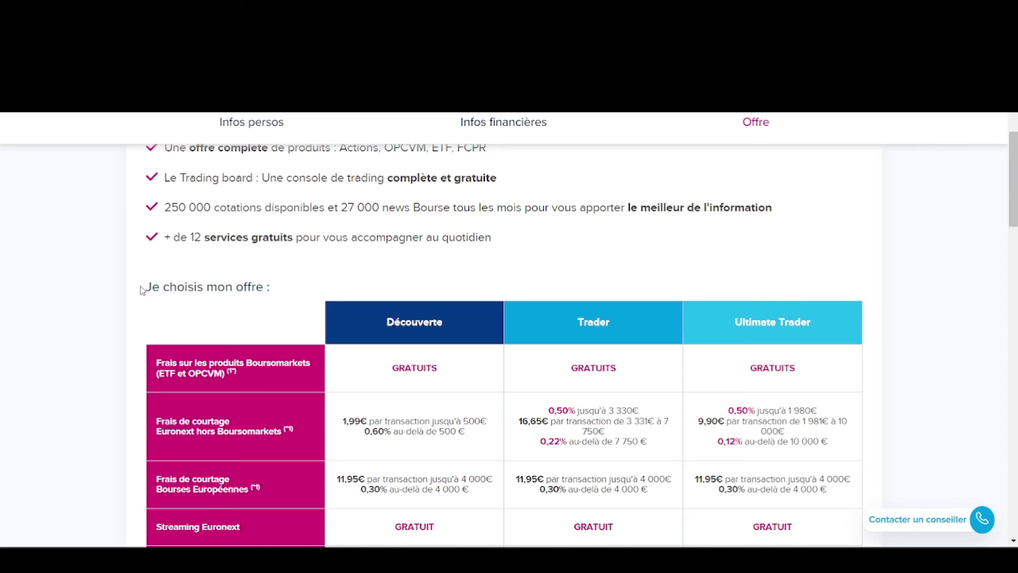
scroll(142, 290, "down", 1)
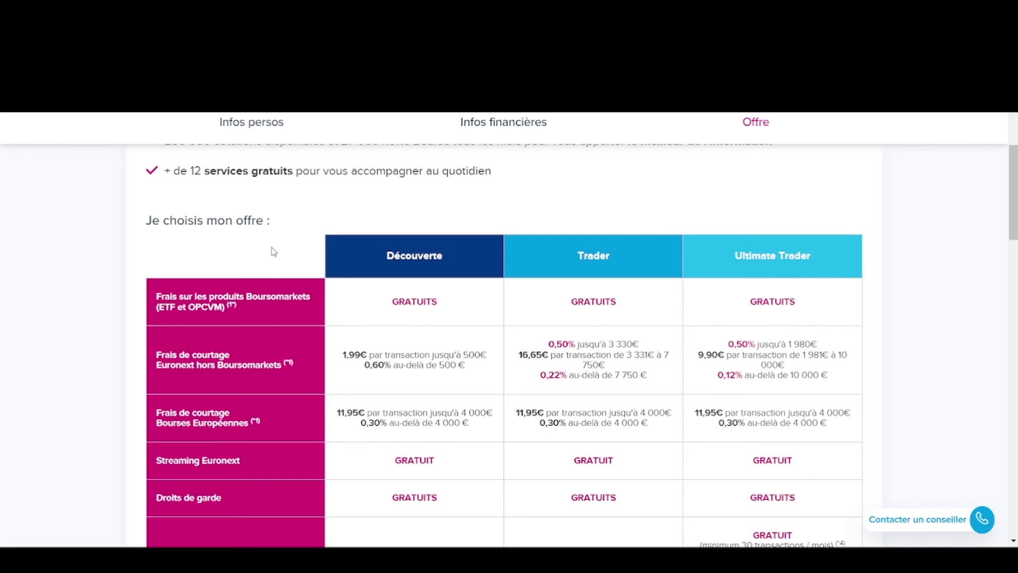
scroll(339, 313, "down", 2)
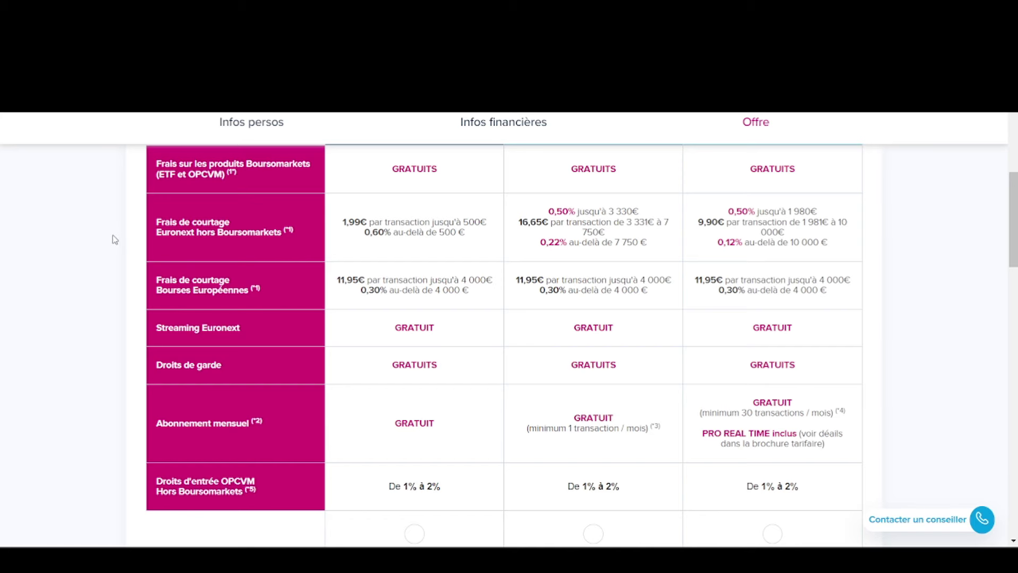
scroll(113, 240, "down", 3)
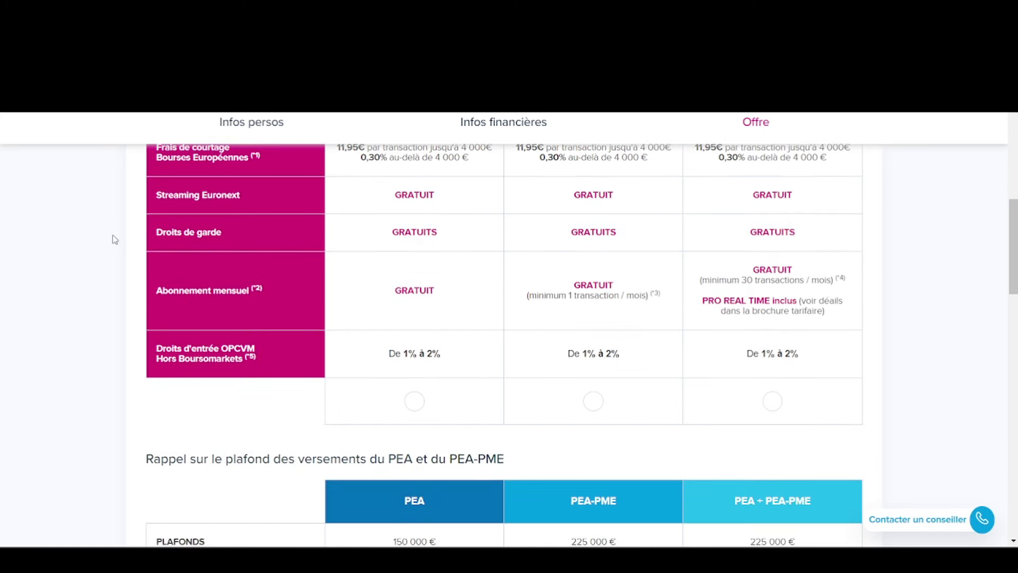
scroll(114, 240, "up", 3)
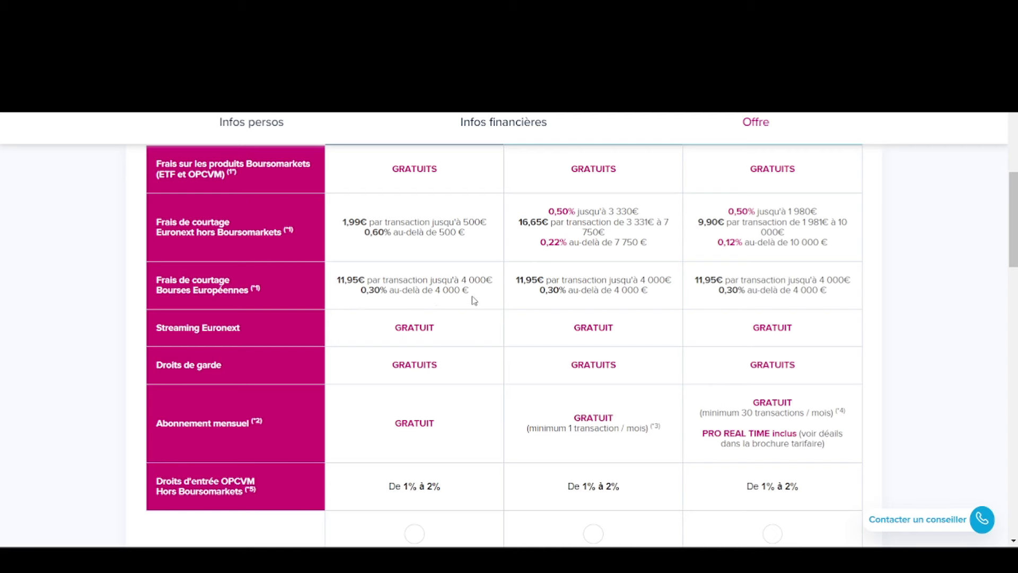
scroll(492, 291, "down", 5)
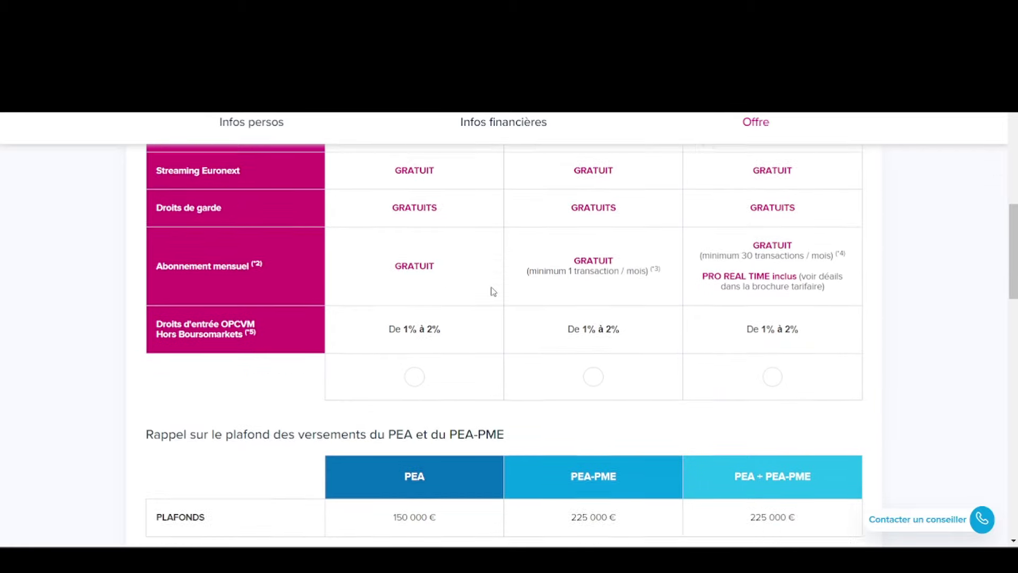
scroll(340, 299, "down", 4)
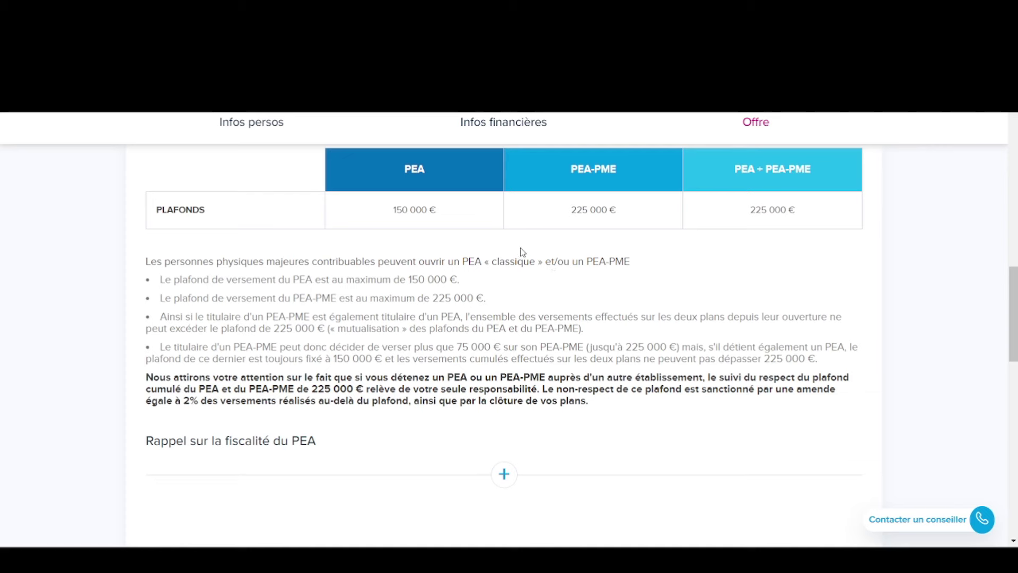
scroll(468, 253, "down", 6)
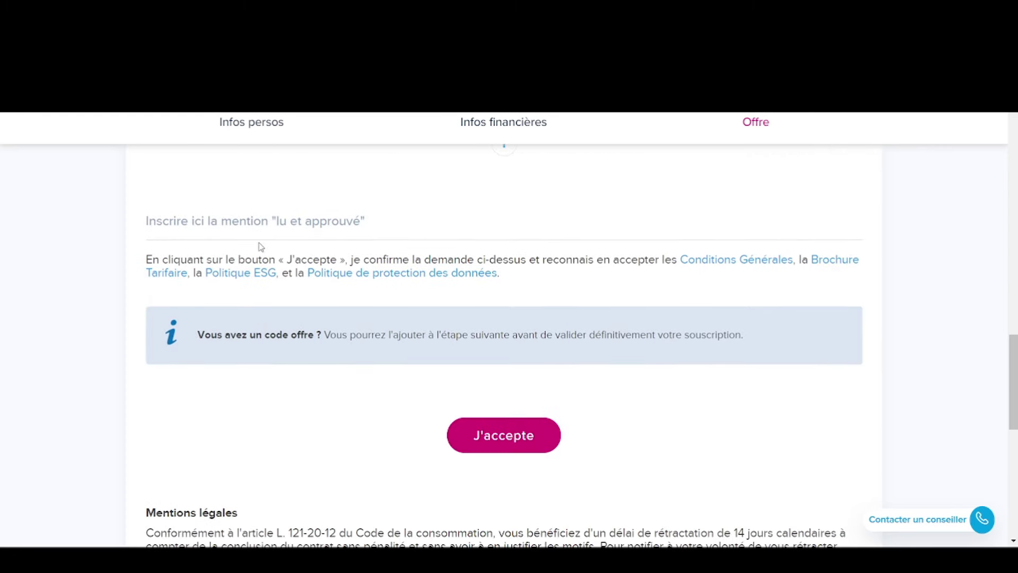
Reread the PEA and PEA-PME deposit ceiling rules, and enter the mention "lu et approuvé" in the acceptance section.
scroll(332, 215, "up", 1)
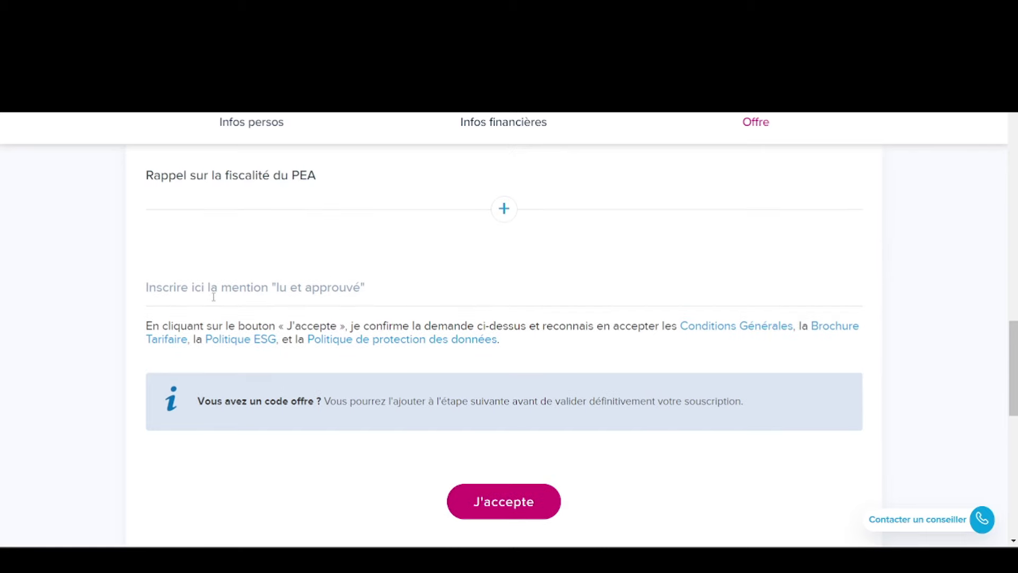
scroll(319, 291, "up", 2)
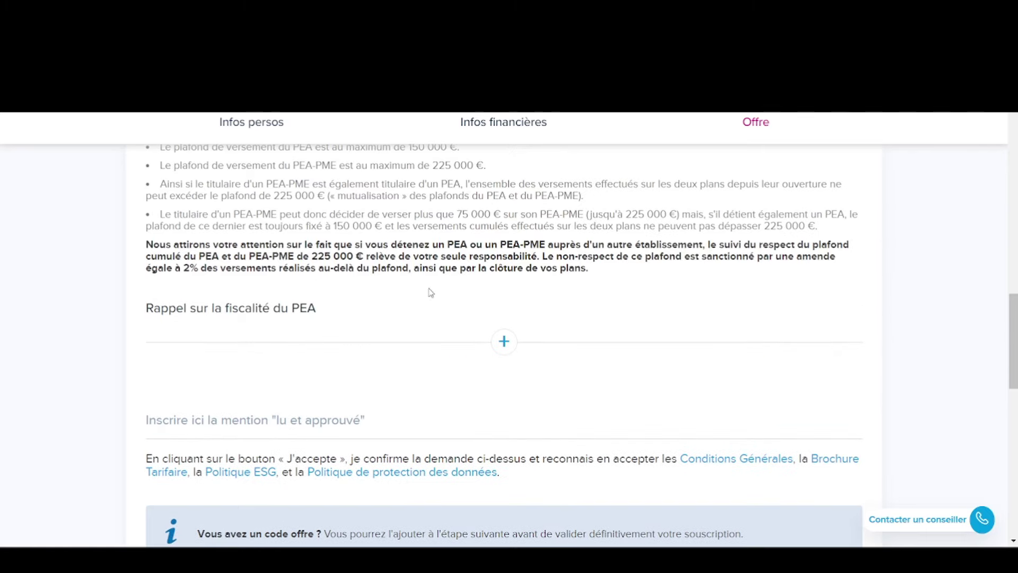
scroll(430, 291, "up", 2)
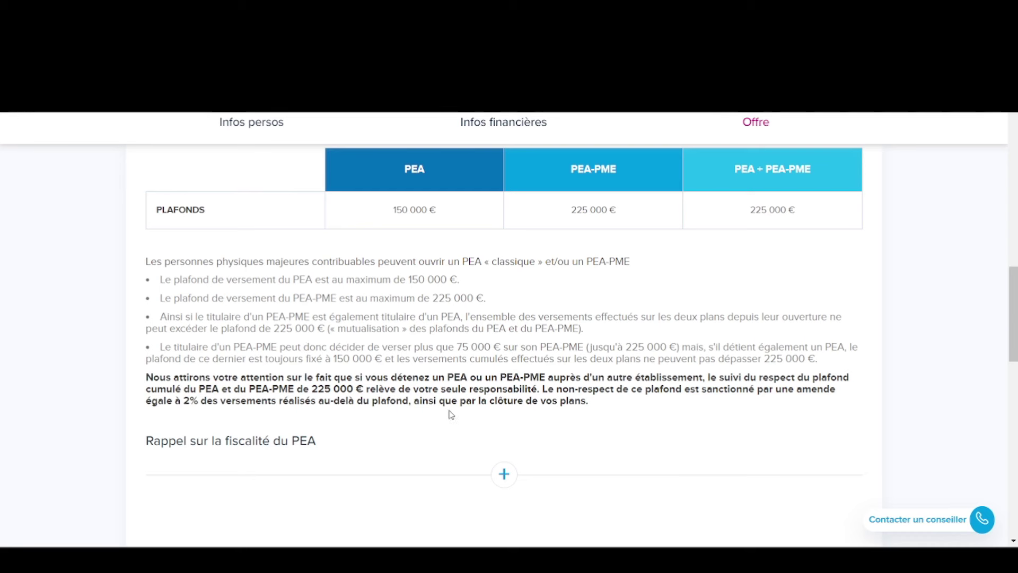
scroll(452, 414, "down", 3)
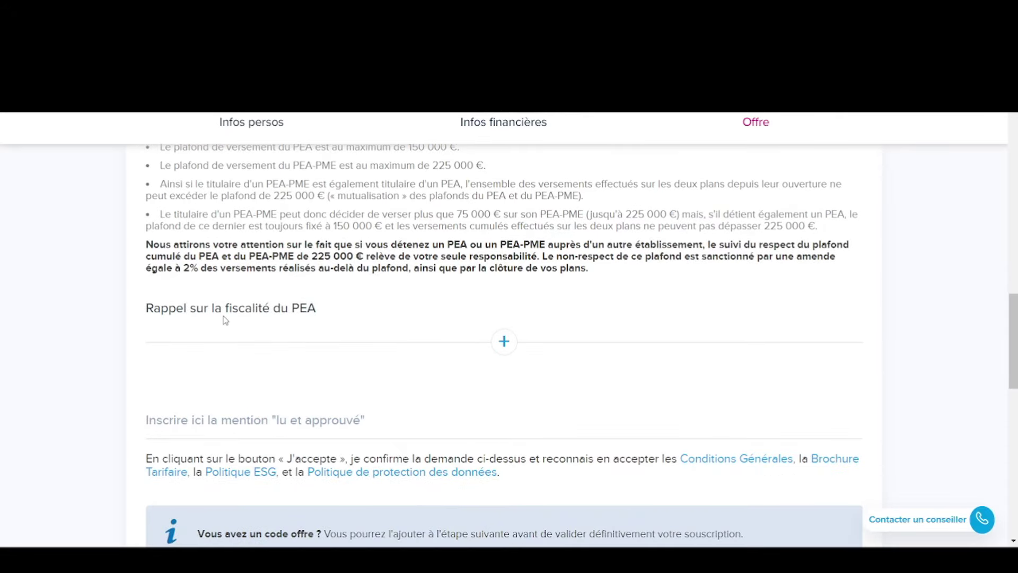
scroll(320, 316, "down", 1)
scroll(413, 295, "down", 1)
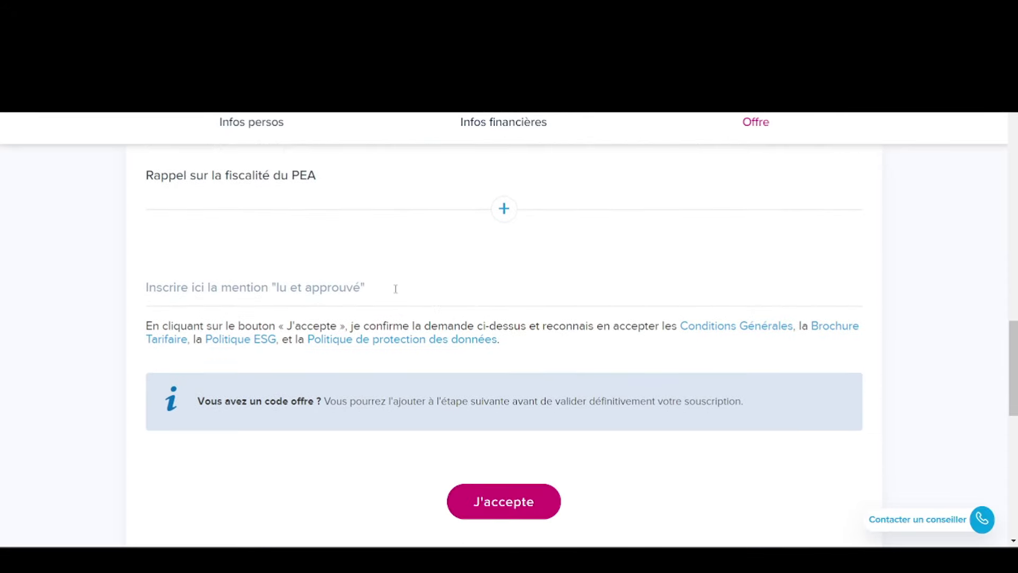
left_click(190, 291)
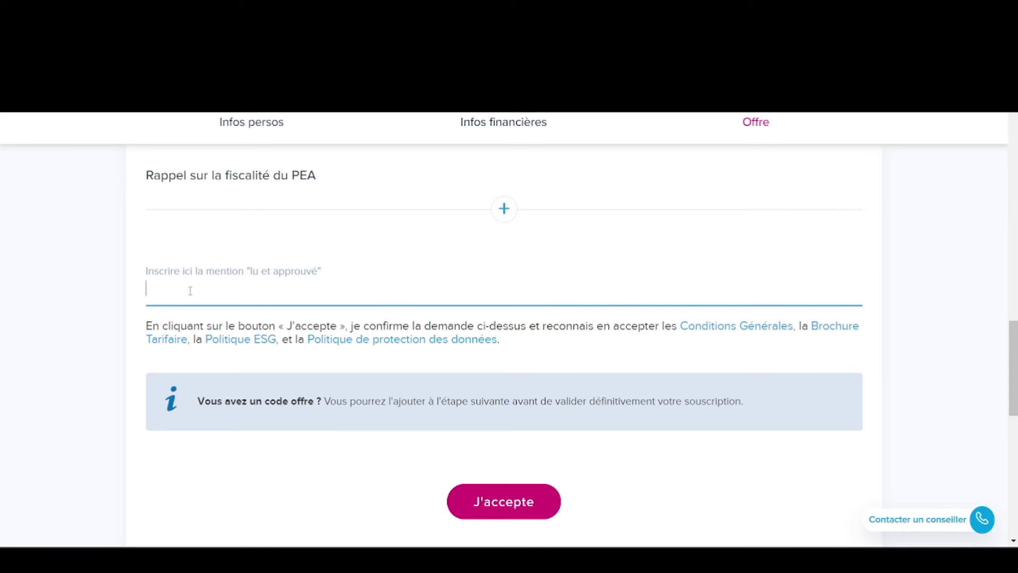
type("L")
key("BackSpace")
type("lu et approuvé")
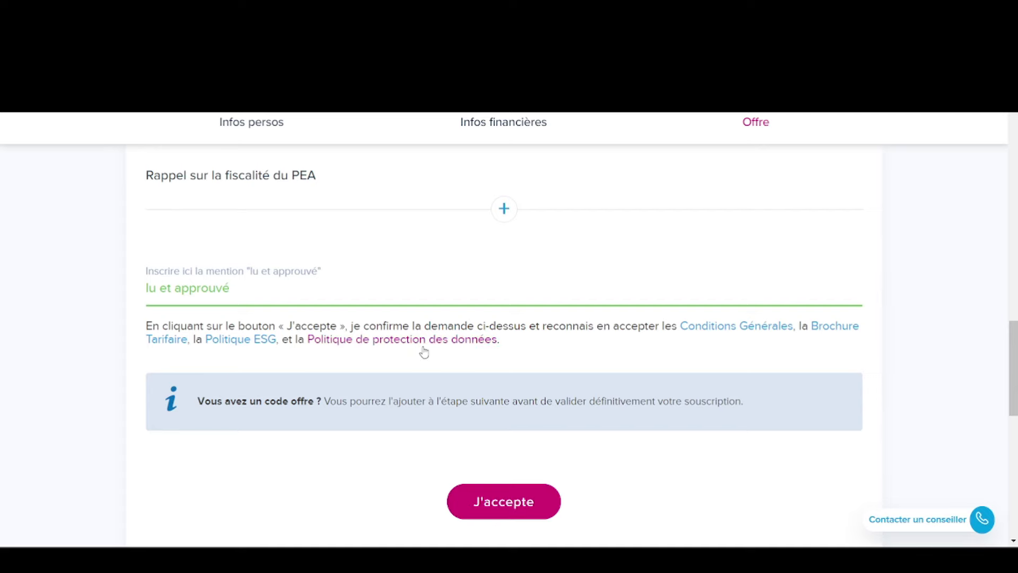
Read the legal notices and pricing footnotes, and try to accept the PEA-PME offer conditions.
scroll(409, 359, "down", 2)
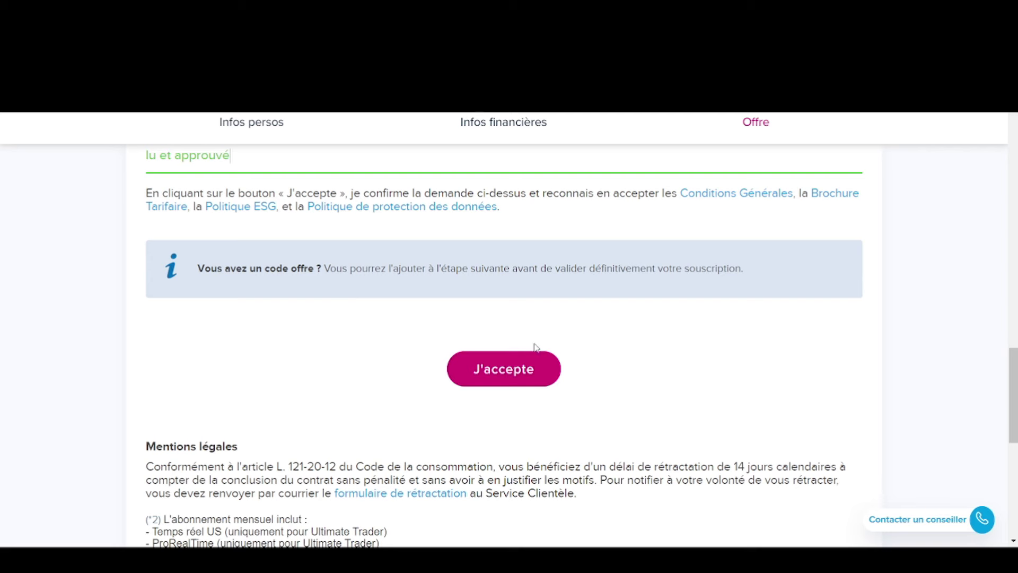
scroll(350, 337, "down", 1)
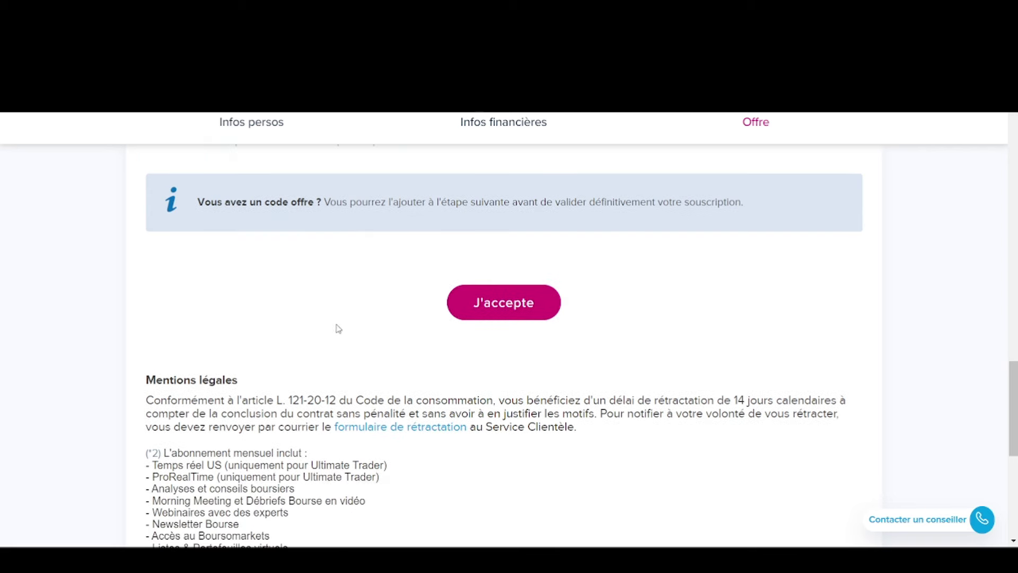
scroll(387, 281, "down", 2)
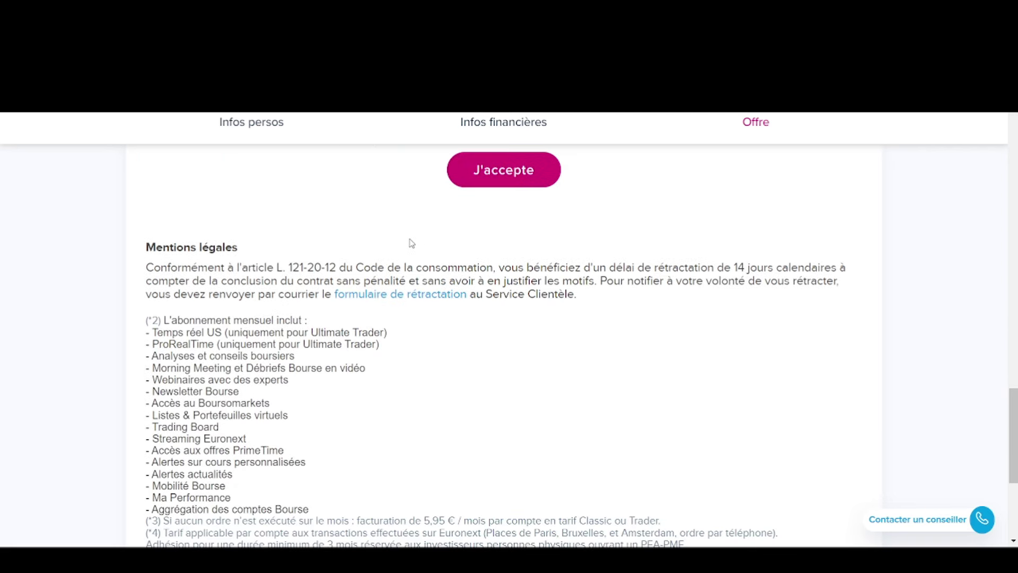
scroll(371, 237, "down", 3)
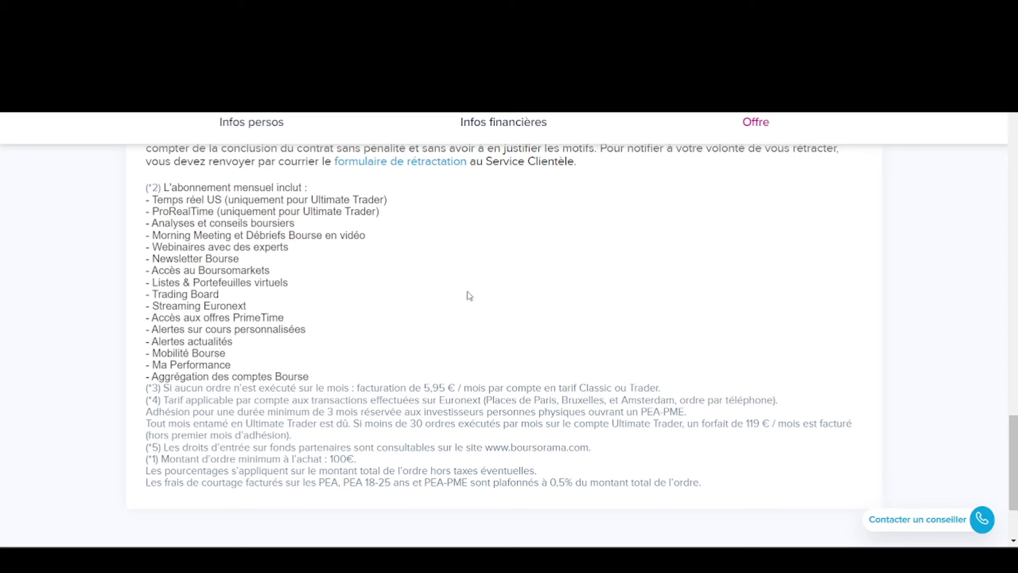
scroll(469, 296, "up", 1)
scroll(457, 306, "up", 4)
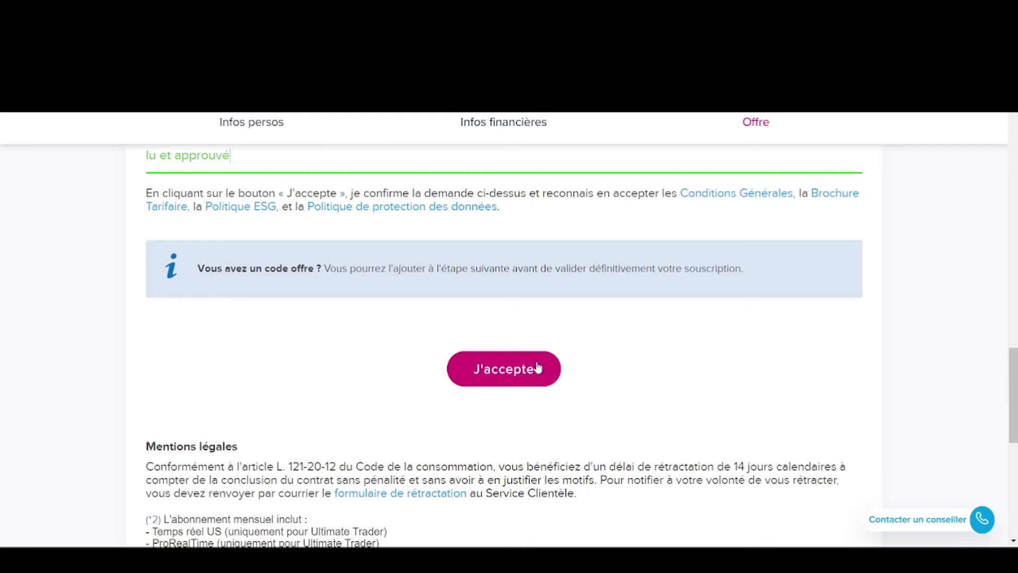
left_click(520, 377)
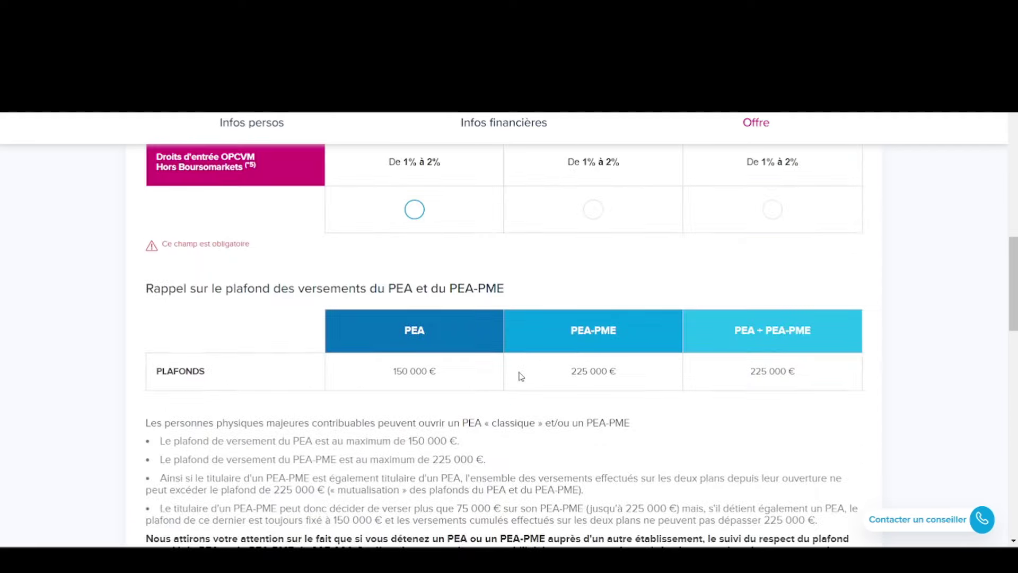
Select the Découverte offer in the brokerage fee comparison table.
scroll(416, 249, "up", 6)
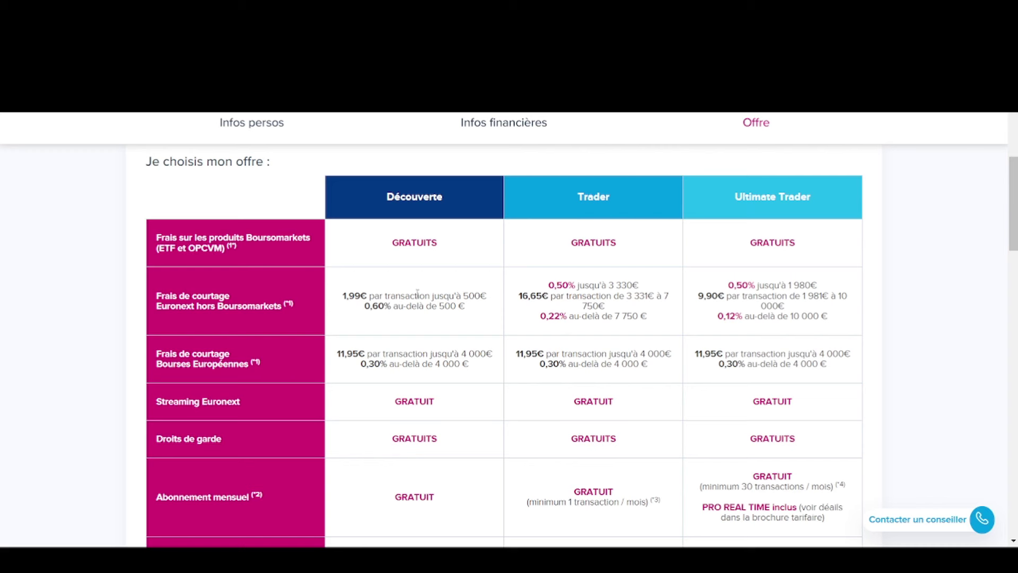
scroll(459, 295, "down", 1)
scroll(440, 286, "up", 1)
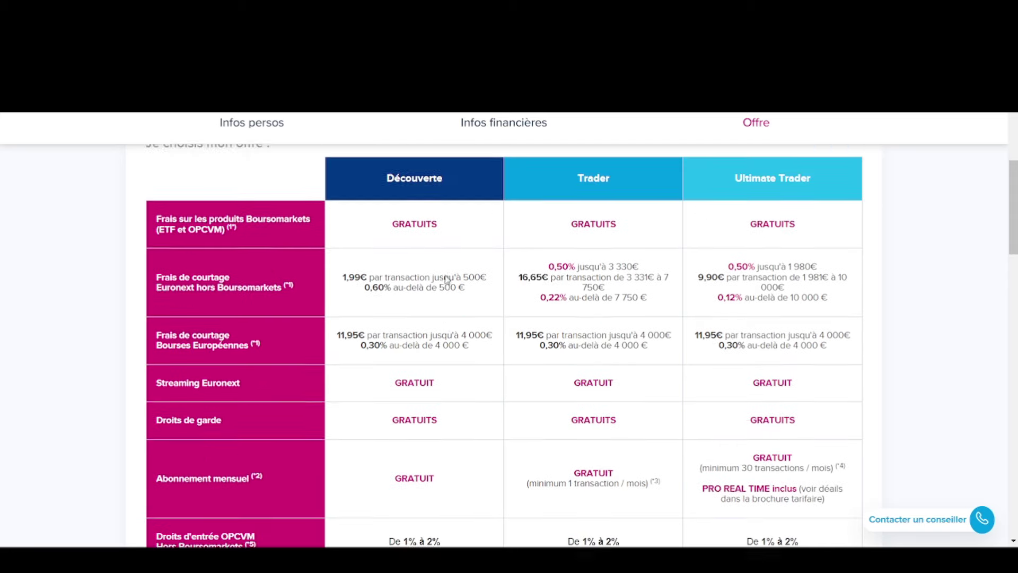
scroll(420, 274, "down", 1)
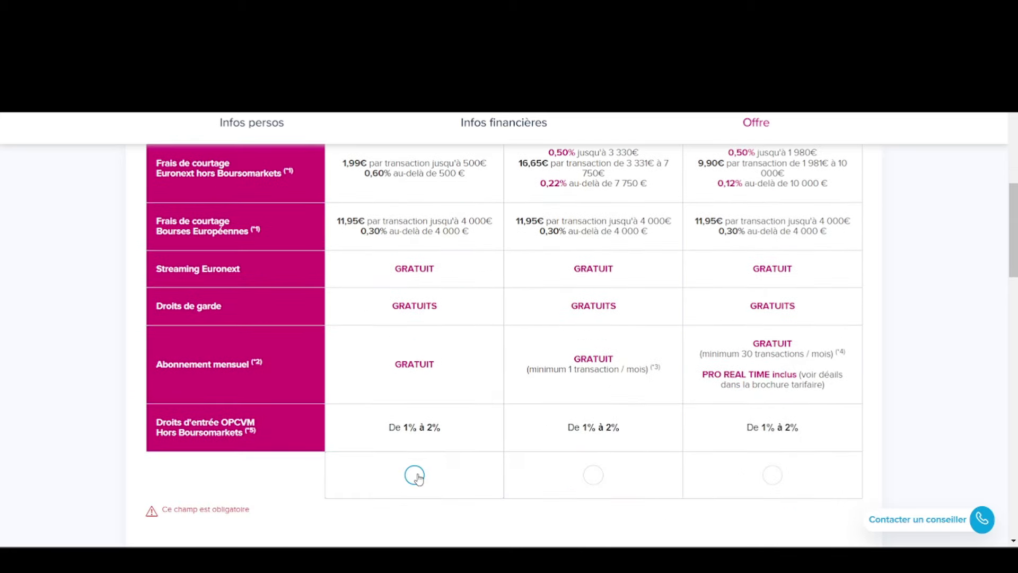
left_click(416, 476)
Review the whole PEA-PME request, from the product benefits and chosen offer to the deposit ceilings and acceptance mention.
scroll(427, 476, "down", 2)
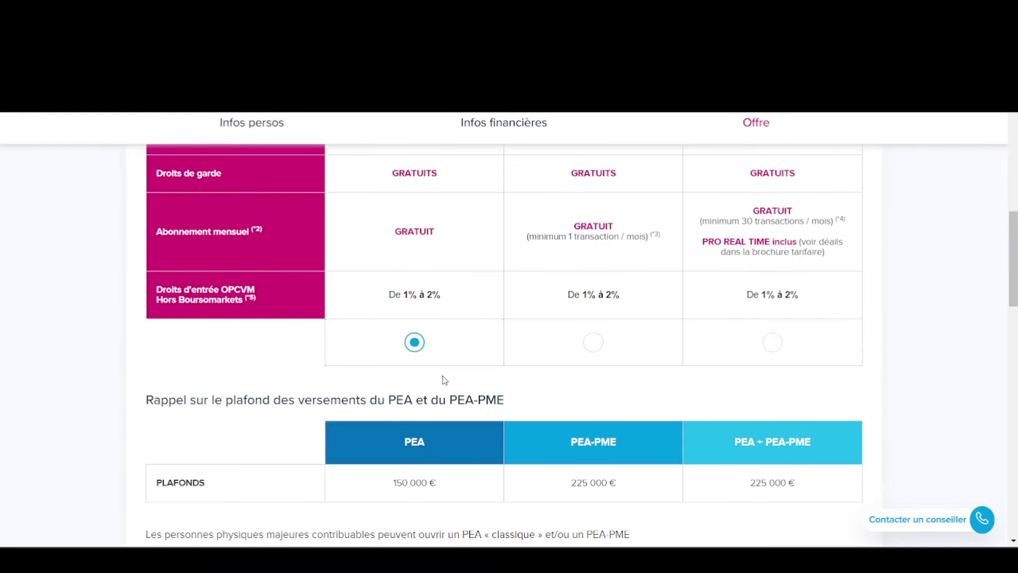
scroll(437, 369, "down", 2)
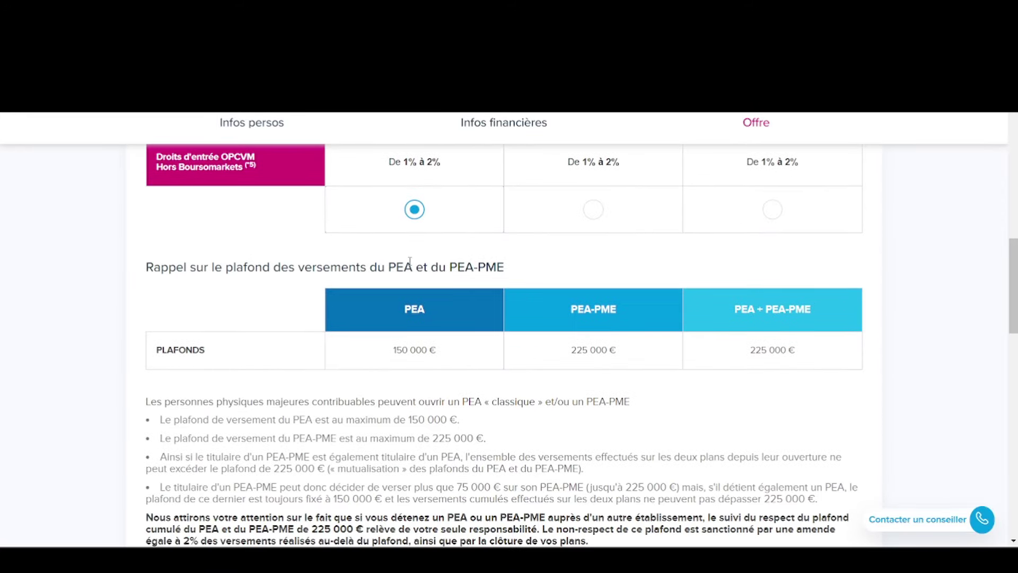
scroll(450, 267, "up", 4)
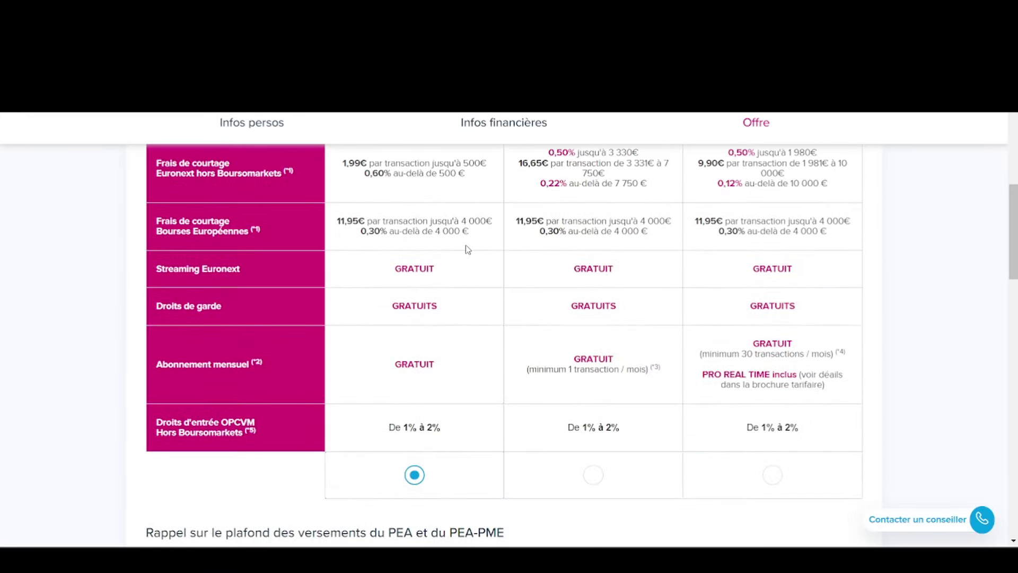
scroll(432, 273, "up", 7)
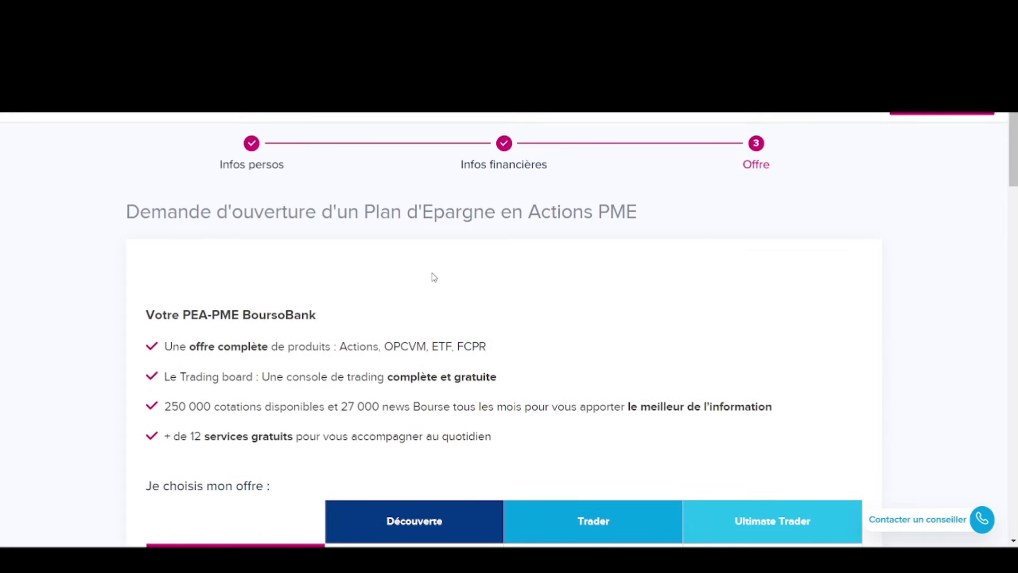
scroll(434, 277, "down", 3)
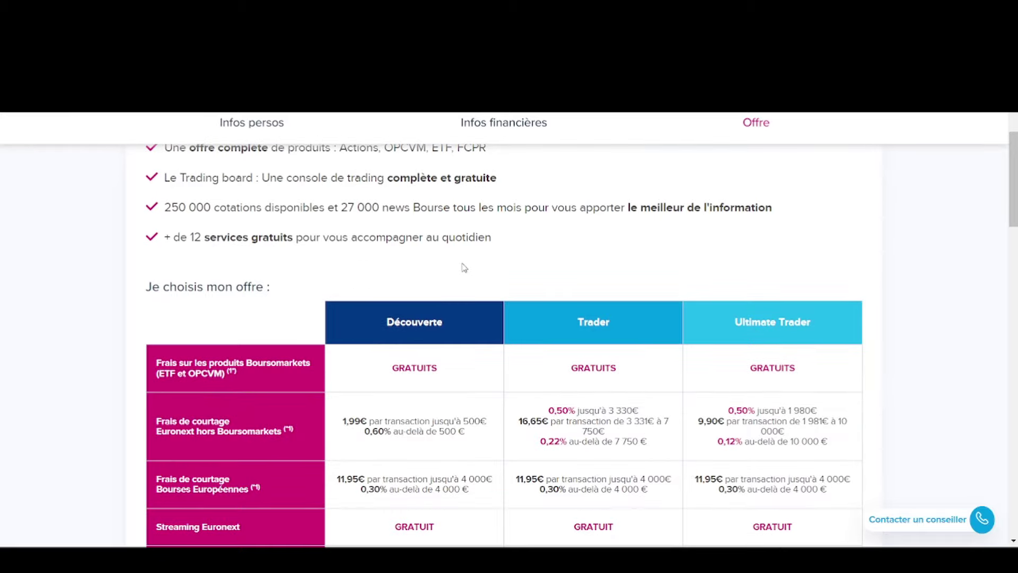
scroll(463, 268, "down", 12)
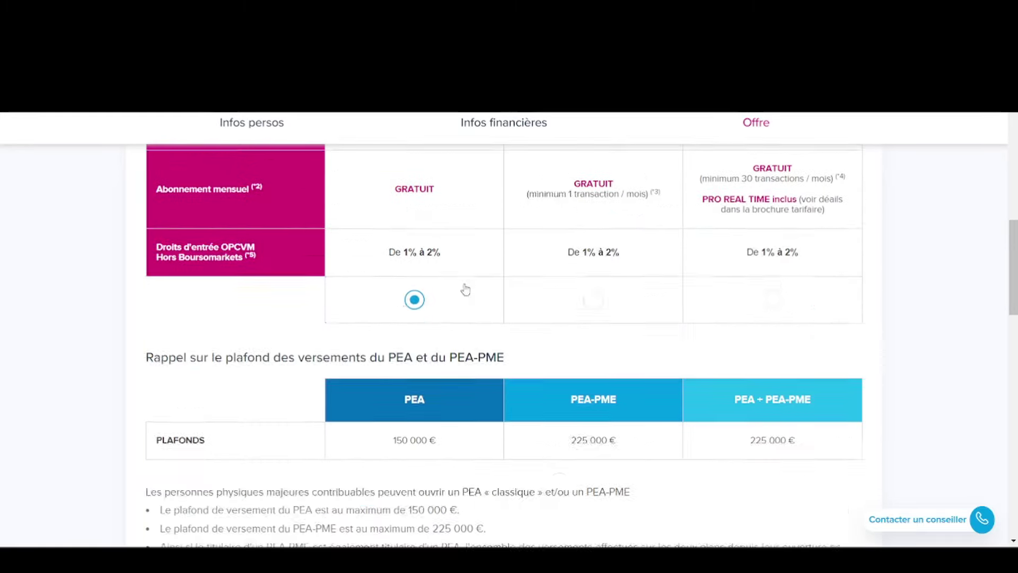
scroll(435, 294, "down", 4)
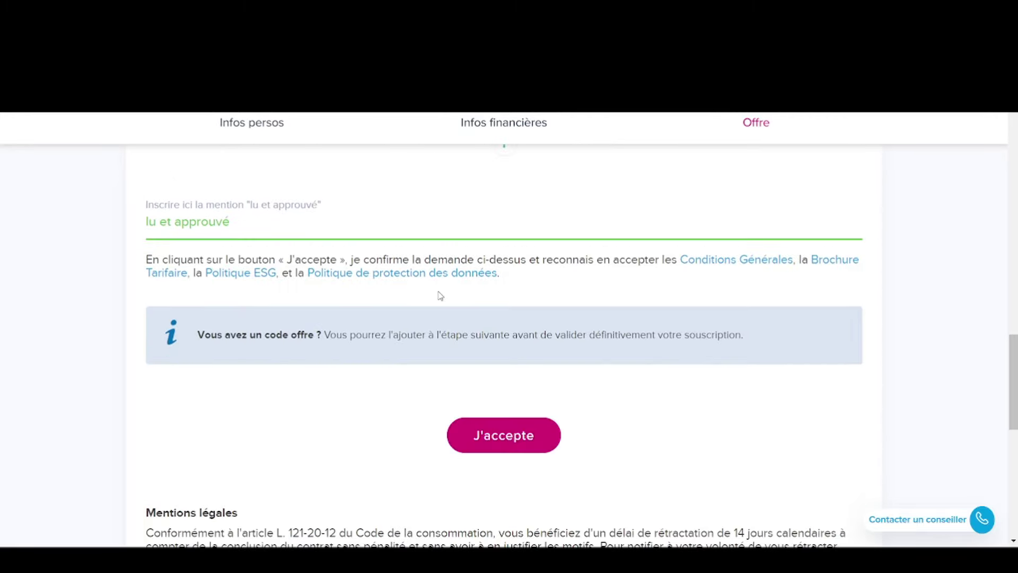
scroll(436, 290, "up", 3)
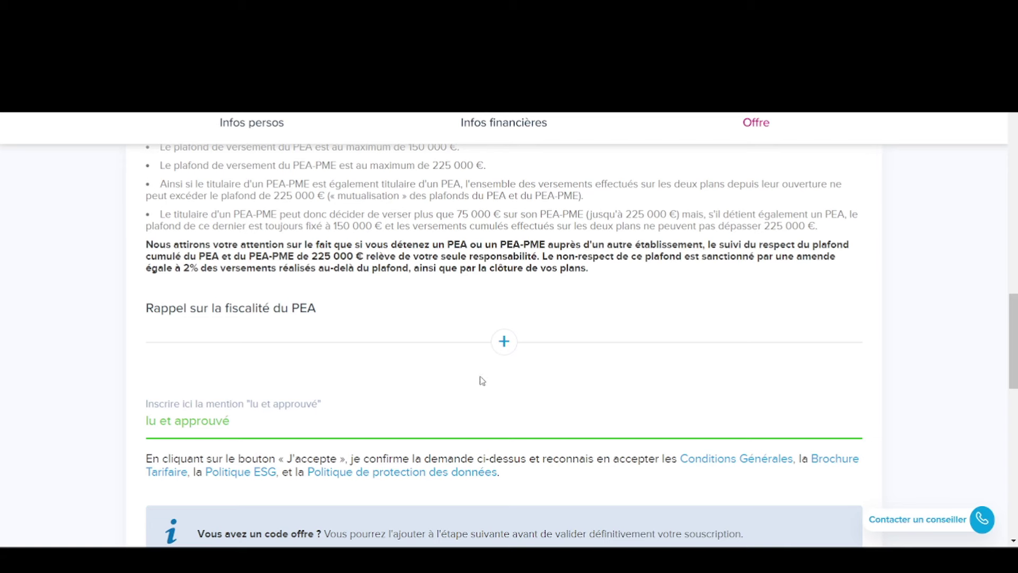
scroll(379, 352, "down", 2)
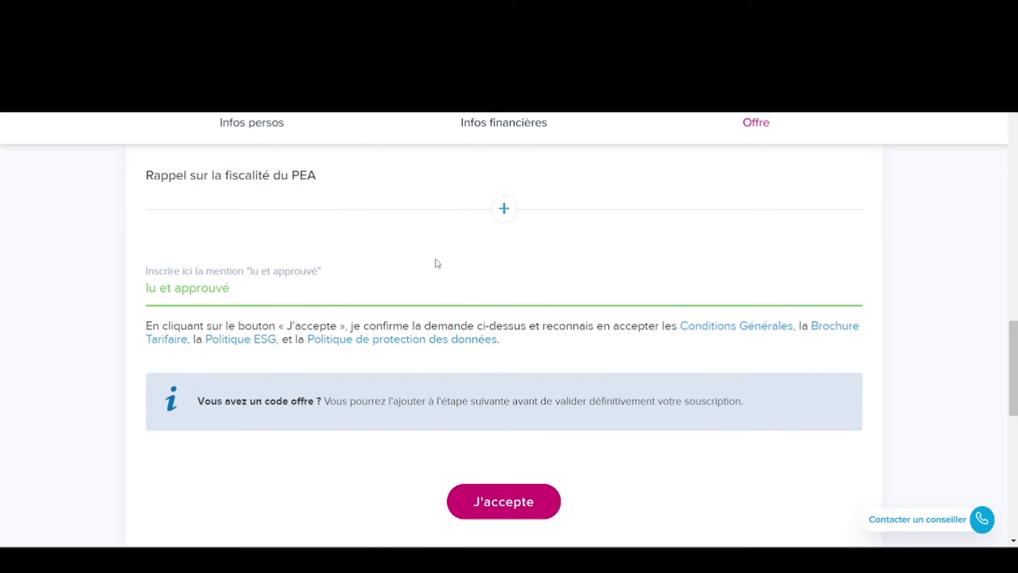
scroll(479, 272, "down", 3)
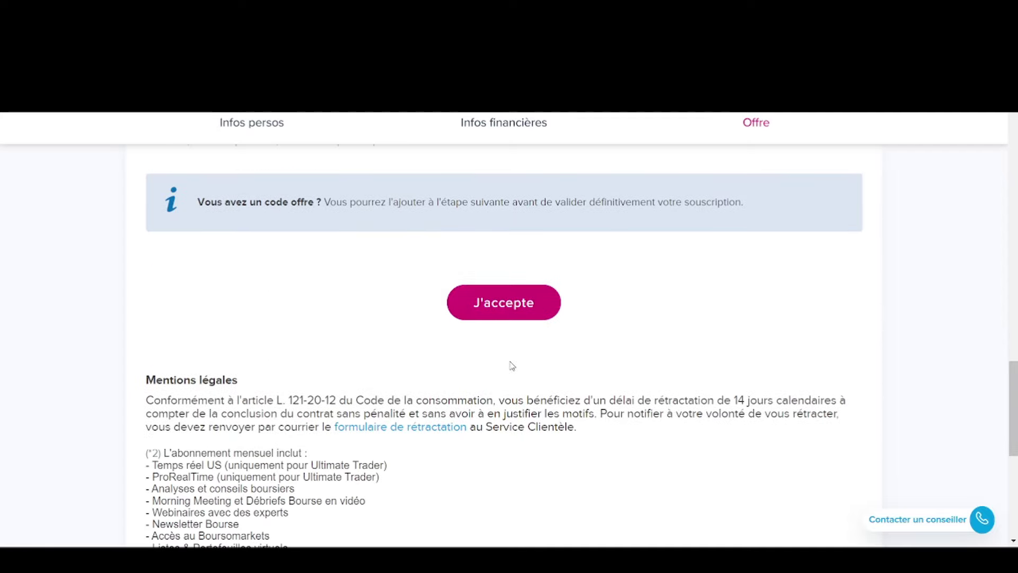
scroll(479, 323, "up", 4)
scroll(479, 322, "up", 14)
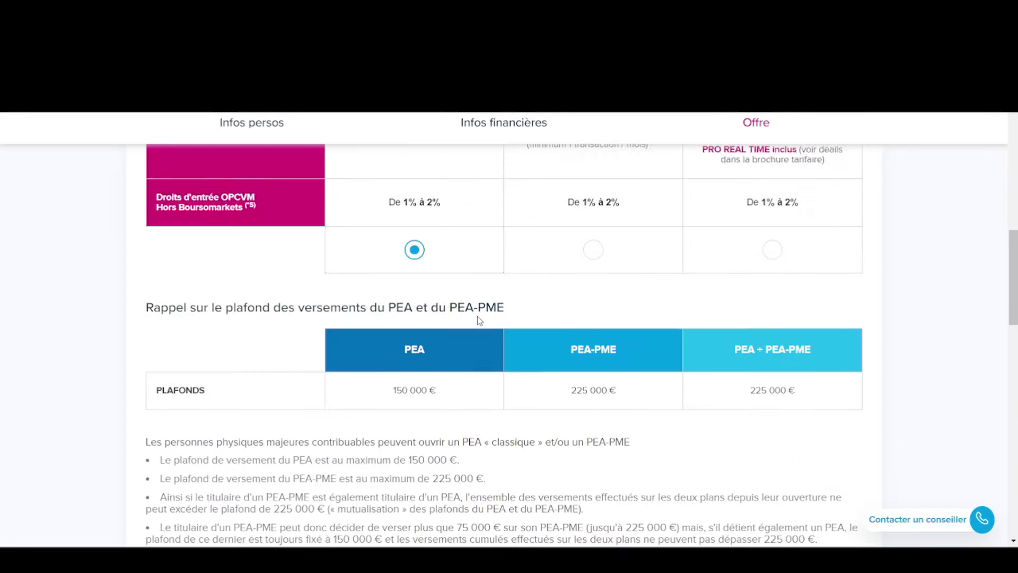
scroll(484, 318, "up", 2)
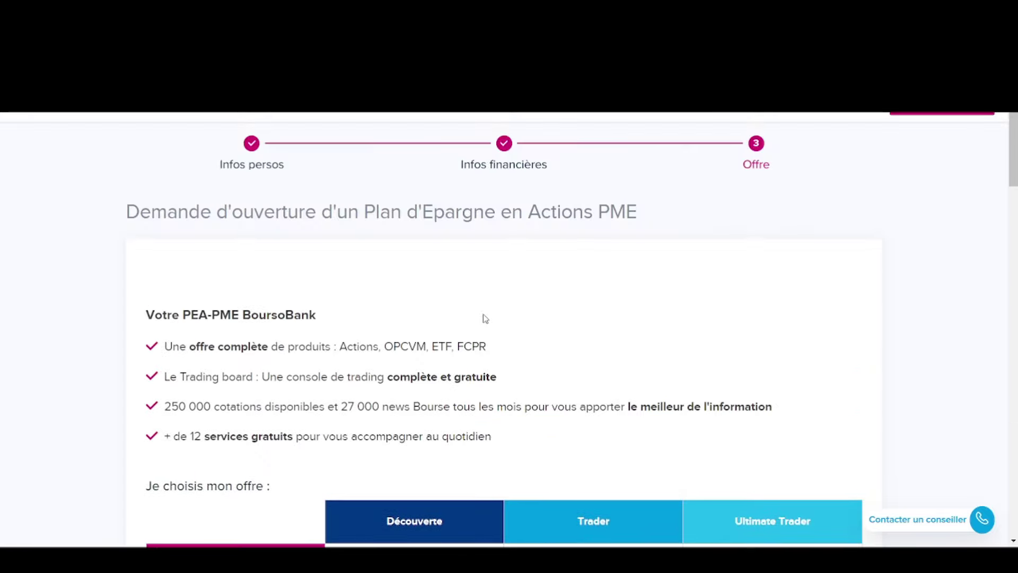
Accept the PEA-PME request along with its general conditions and pricing brochure.
scroll(449, 317, "down", 12)
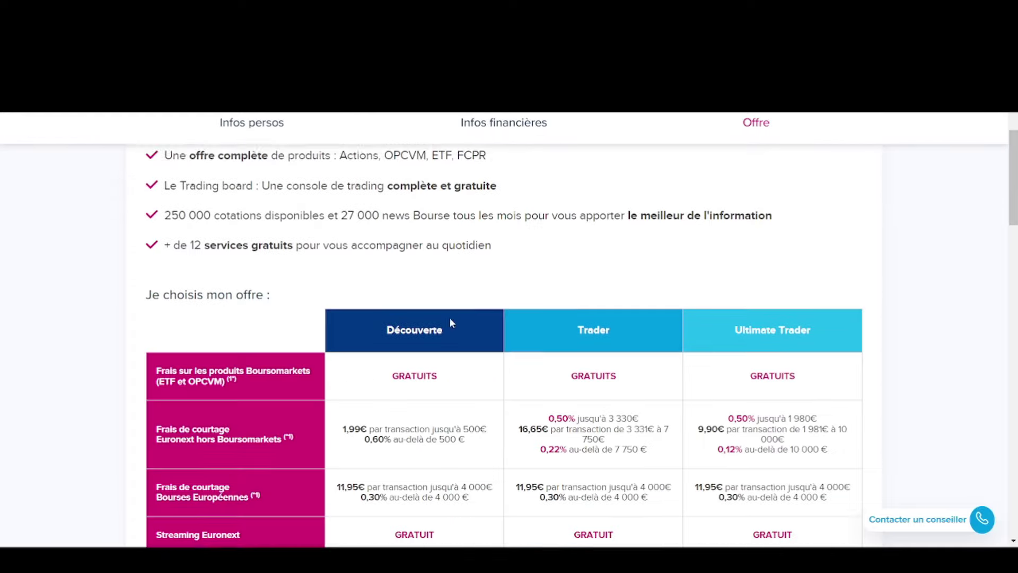
scroll(484, 320, "down", 8)
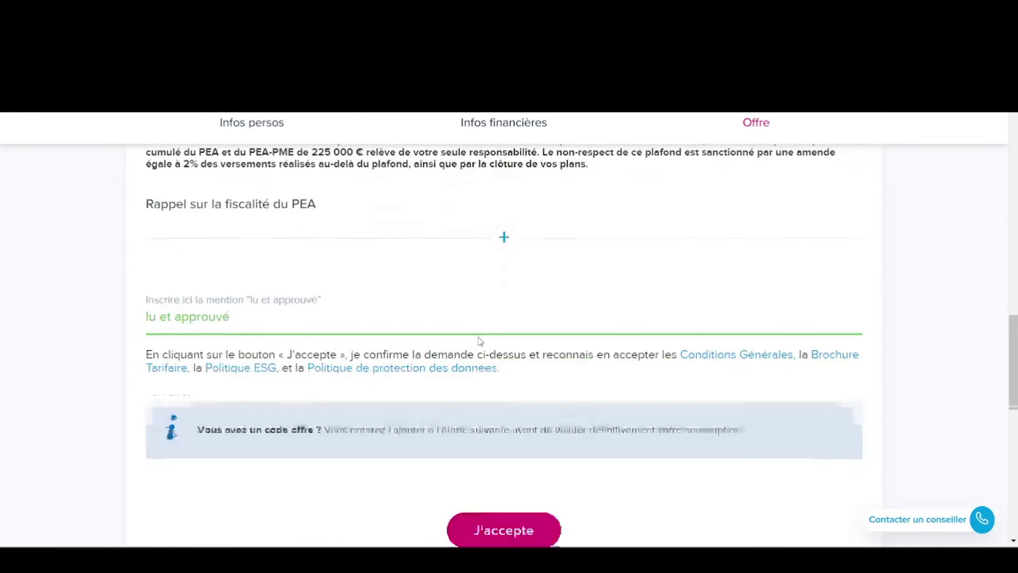
left_click(502, 310)
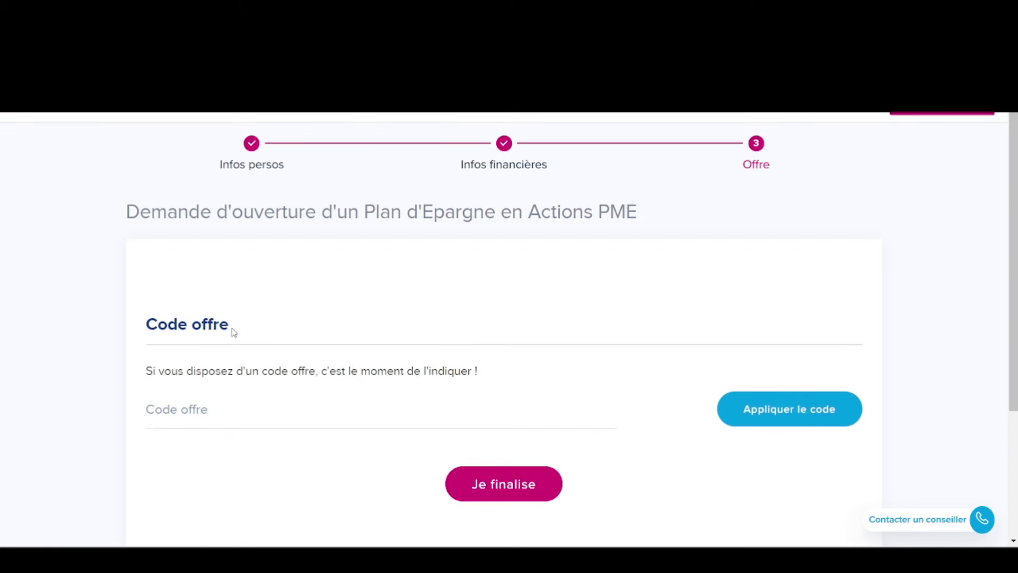
Finalise the PEA-PME opening without an offer code, and continue to the Mobilité Bourse transfer request.
scroll(238, 320, "down", 1)
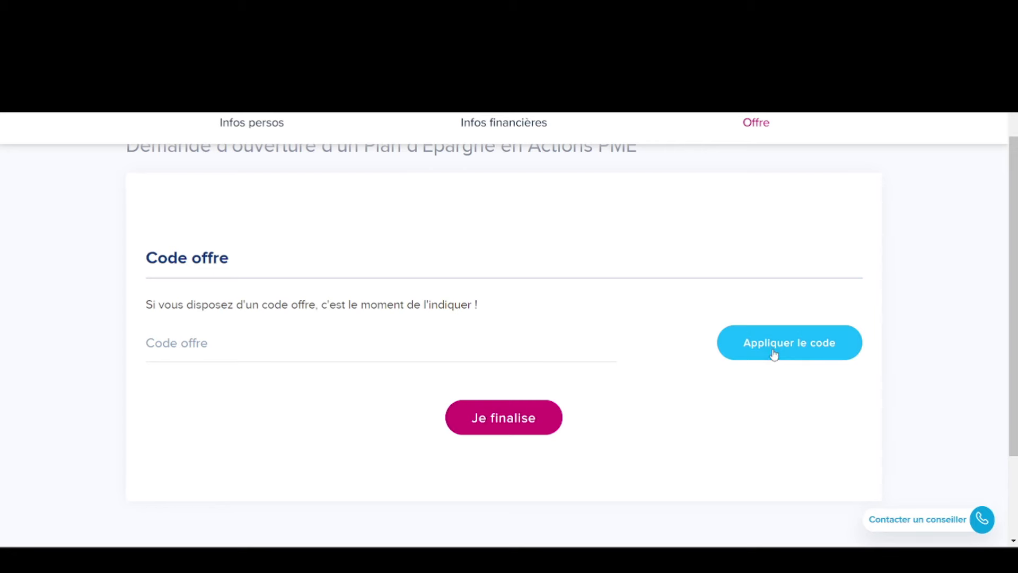
left_click(499, 420)
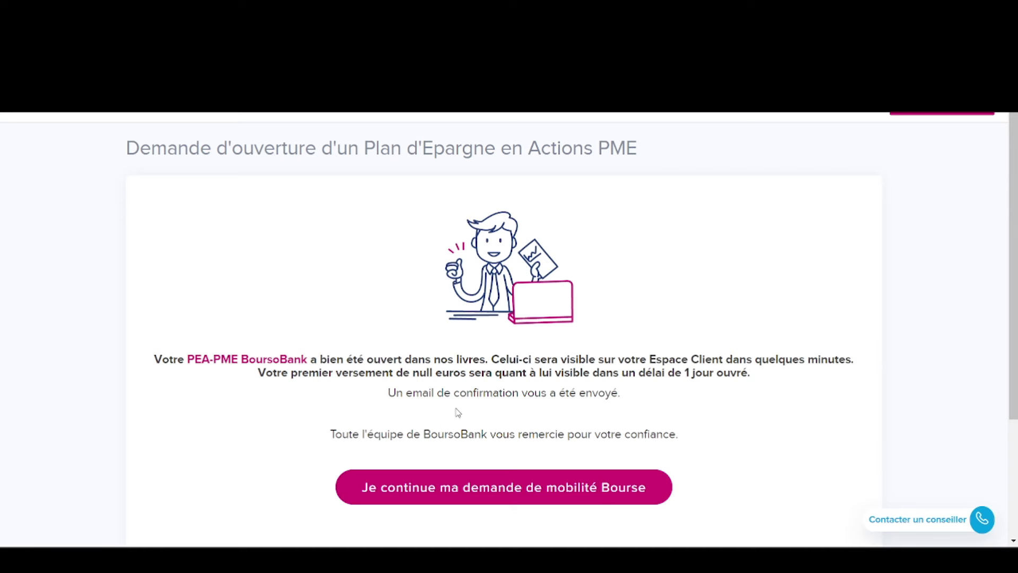
scroll(457, 411, "down", 1)
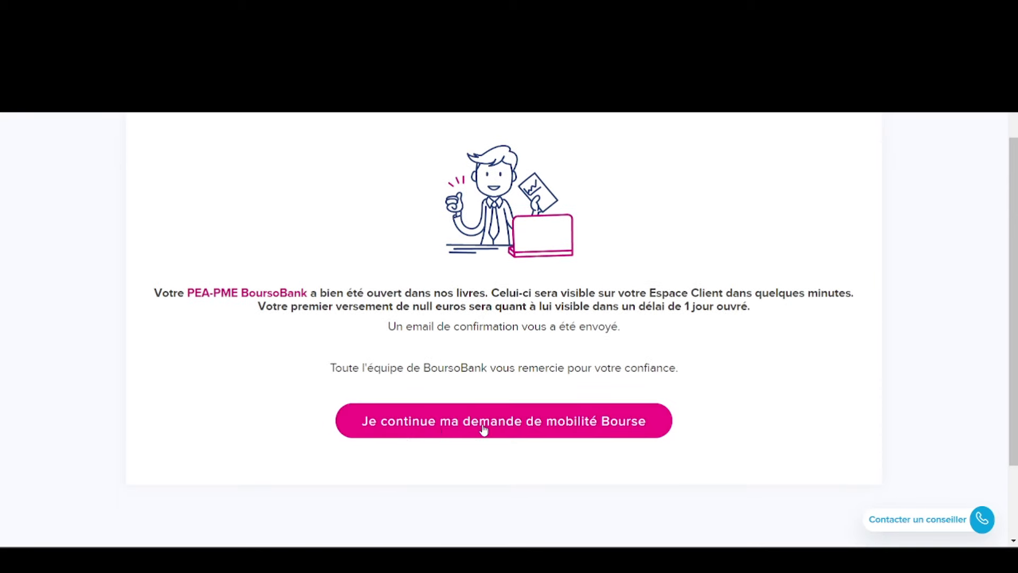
left_click(512, 427)
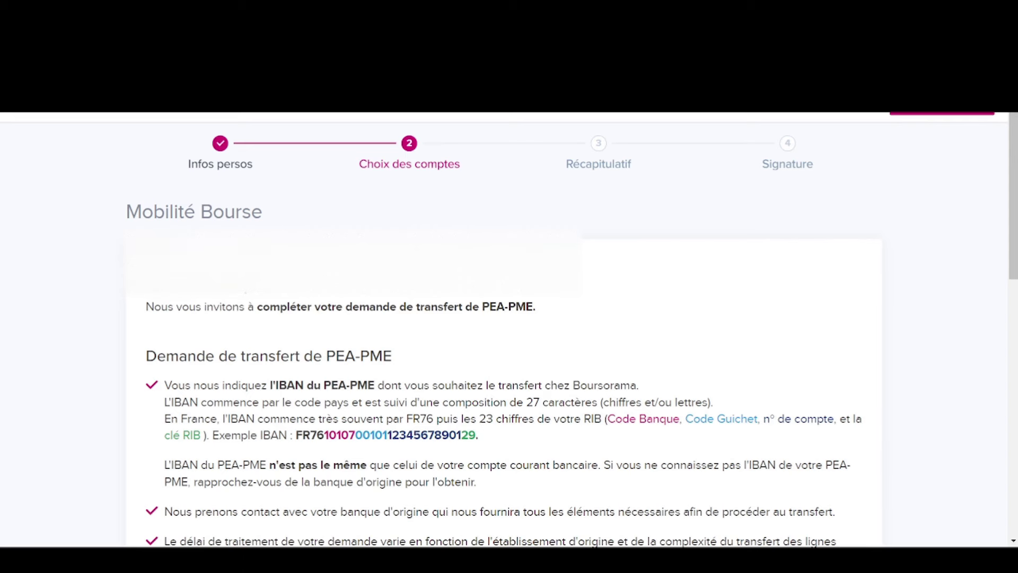
Read the PEA-PME transfer instructions on the IBAN format and processing time, down to the origin and arrival account choices.
scroll(509, 329, "down", 1)
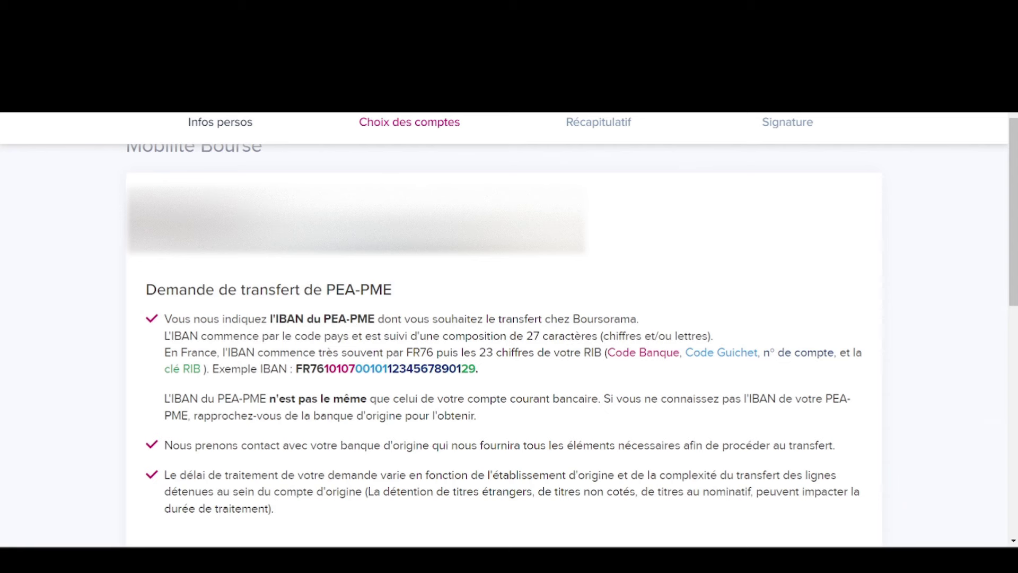
scroll(369, 278, "down", 2)
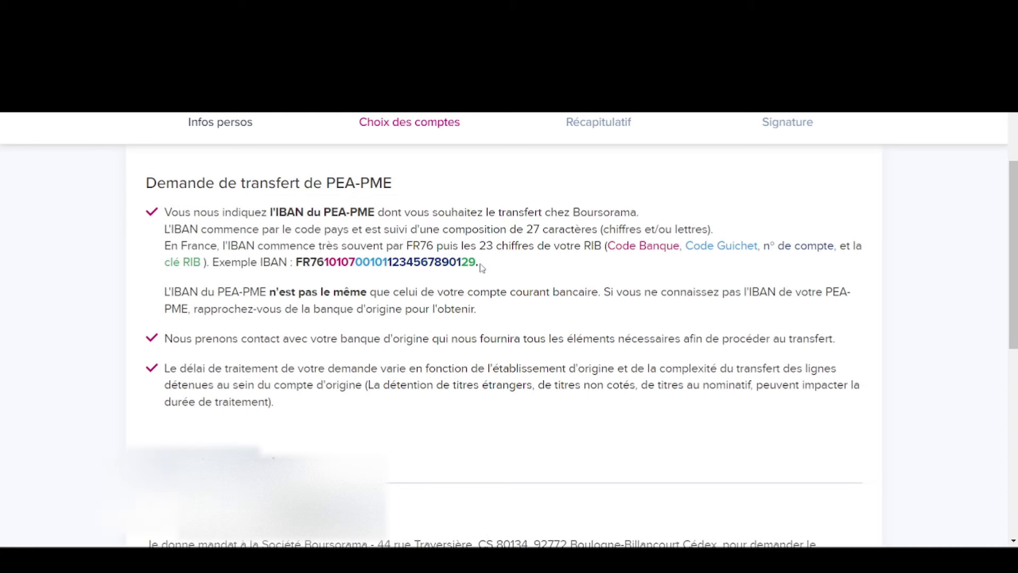
scroll(381, 293, "down", 4)
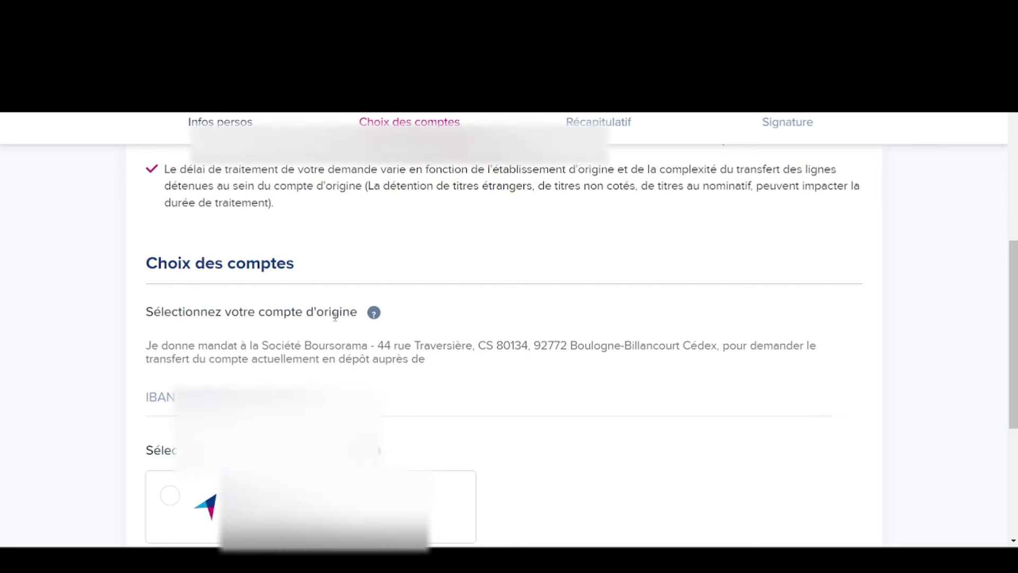
scroll(295, 296, "down", 4)
scroll(308, 248, "up", 9)
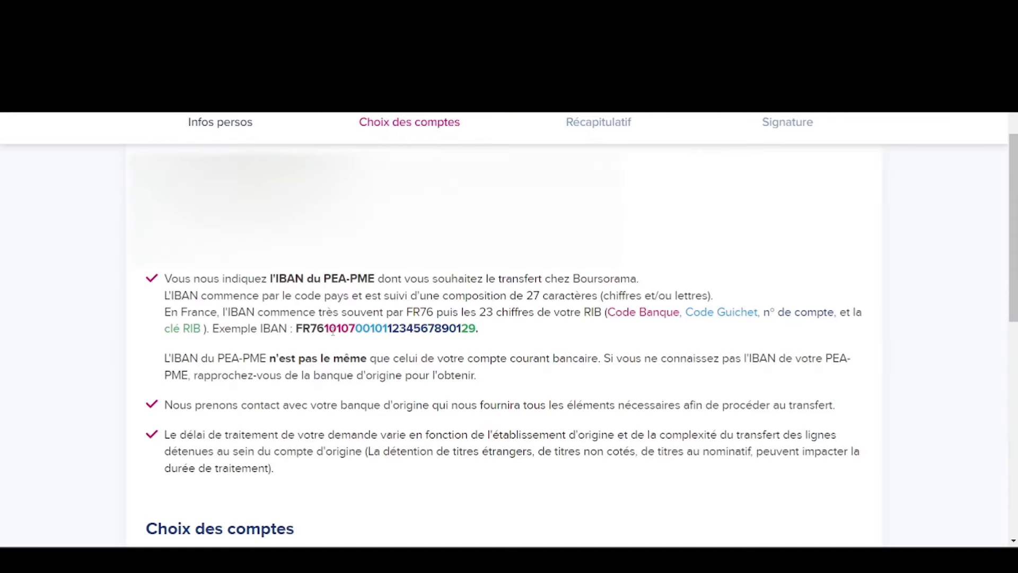
scroll(509, 339, "down", 1)
scroll(281, 295, "down", 7)
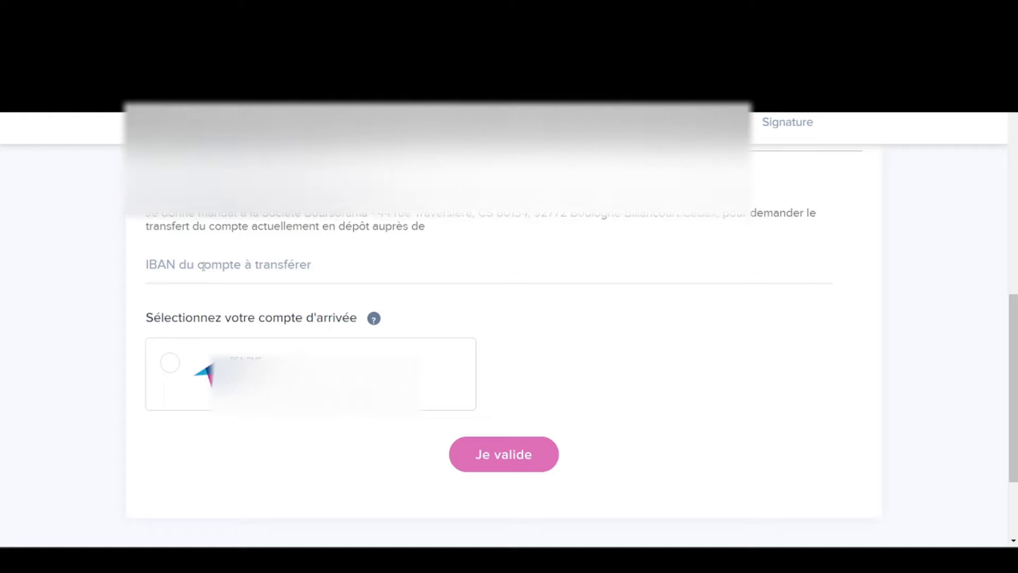
Enter the IBAN of the PEA-PME to transfer as the origin account and submit it.
left_click(203, 266)
key("ctrl+v")
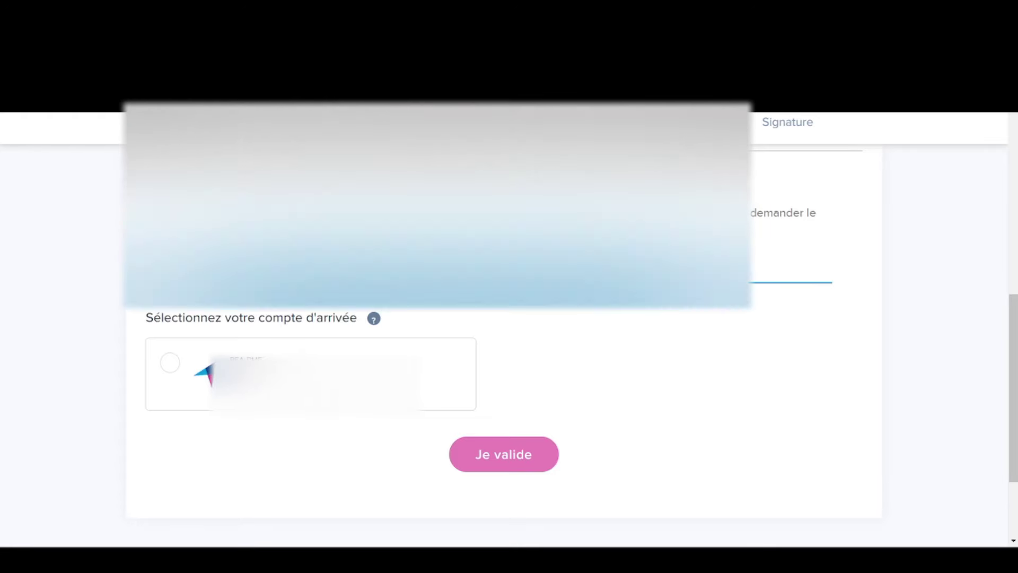
key("Return")
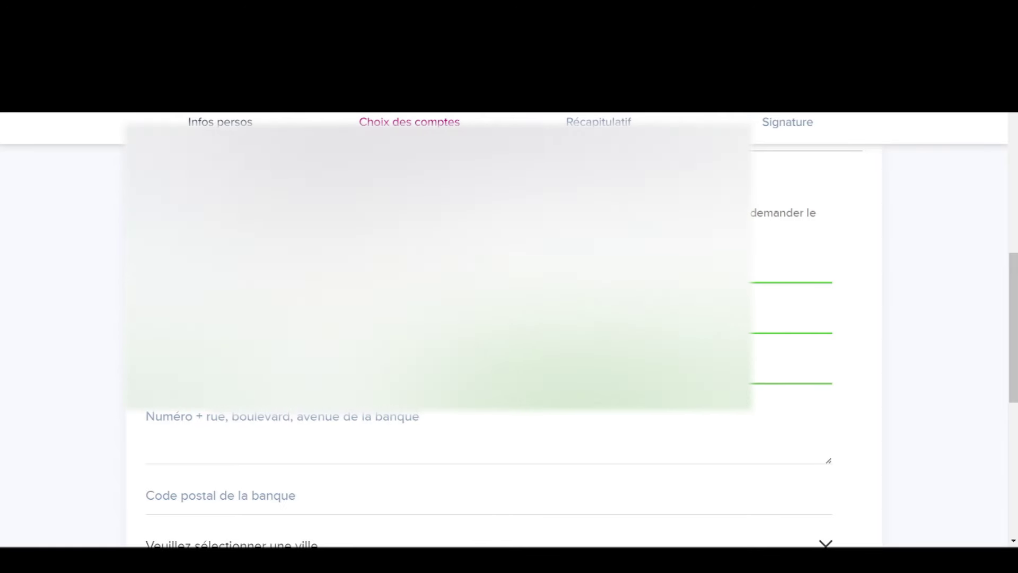
Look through the origin bank's street, postcode and town fields, the arrival account section and the instructions above.
scroll(488, 344, "down", 1)
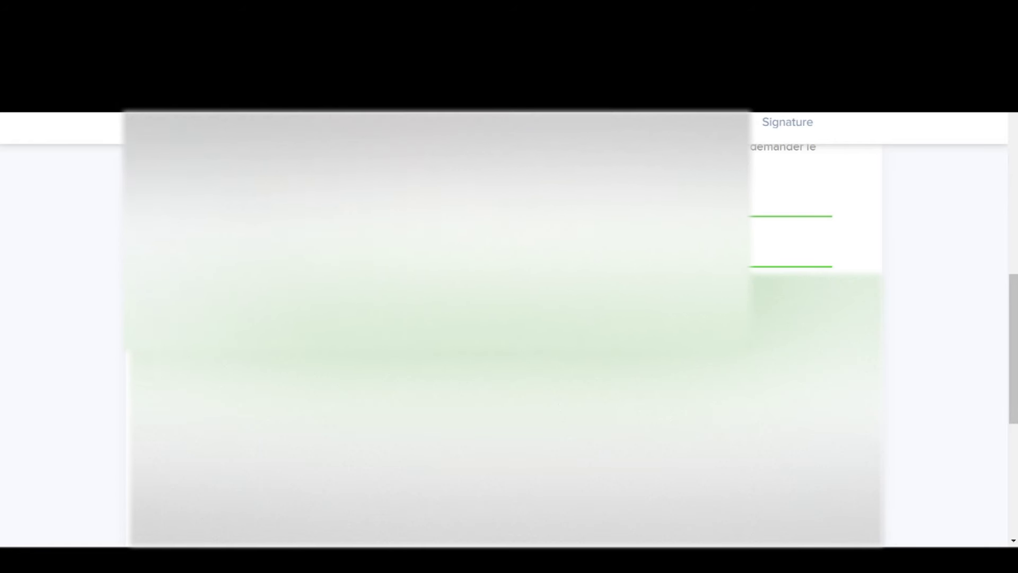
scroll(508, 329, "down", 1)
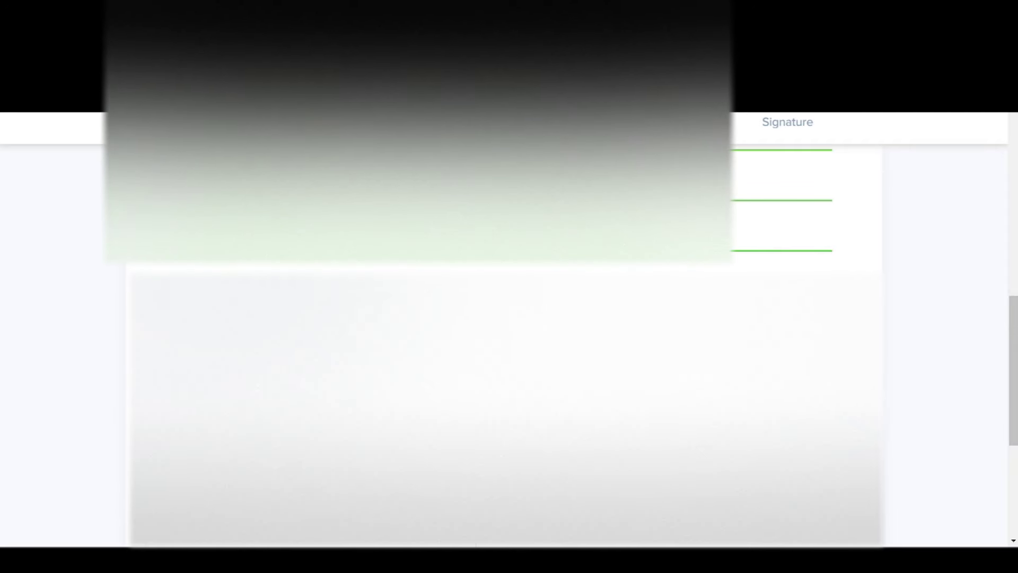
scroll(503, 344, "down", 5)
scroll(503, 345, "up", 3)
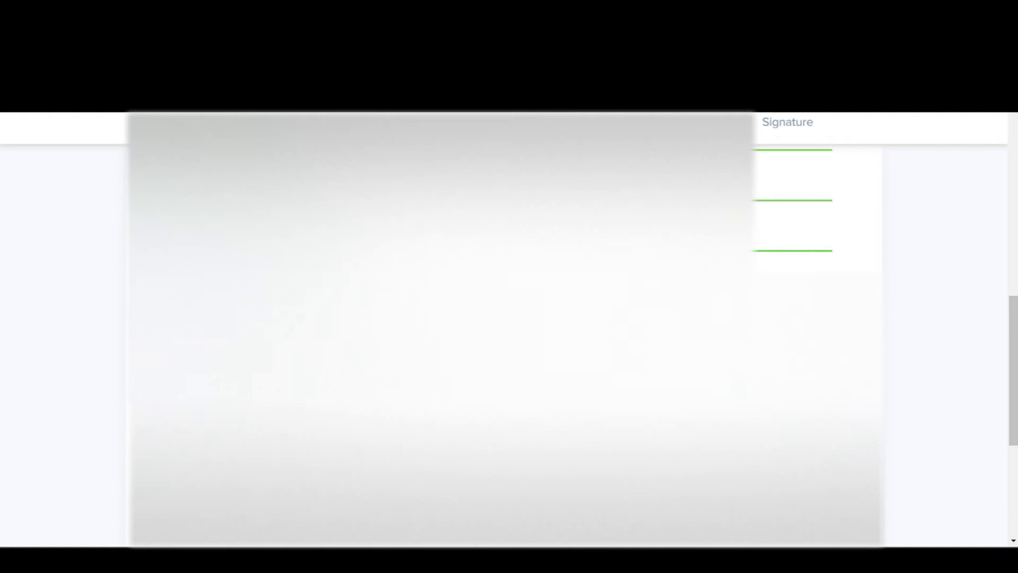
scroll(504, 344, "down", 2)
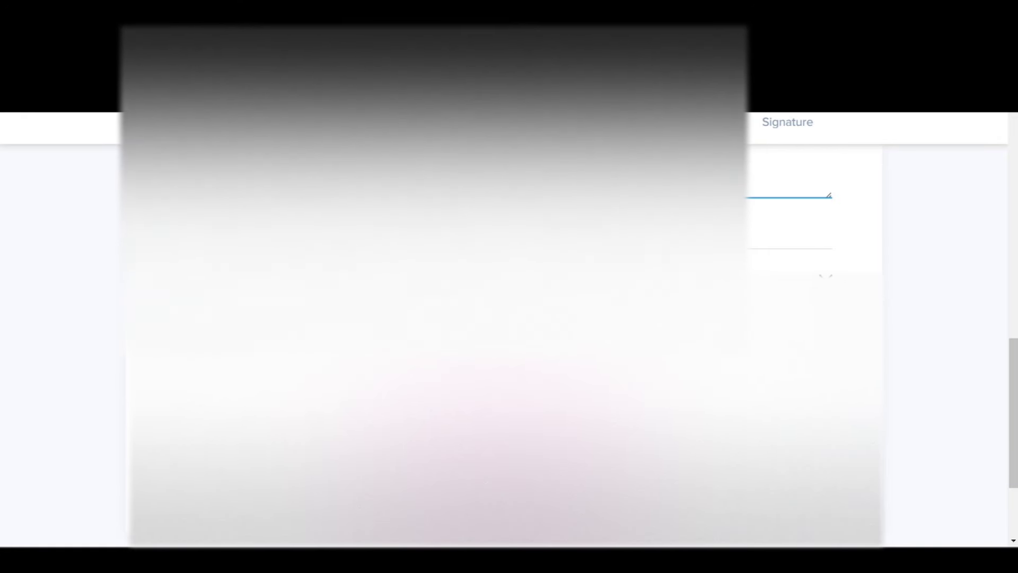
scroll(504, 345, "up", 2)
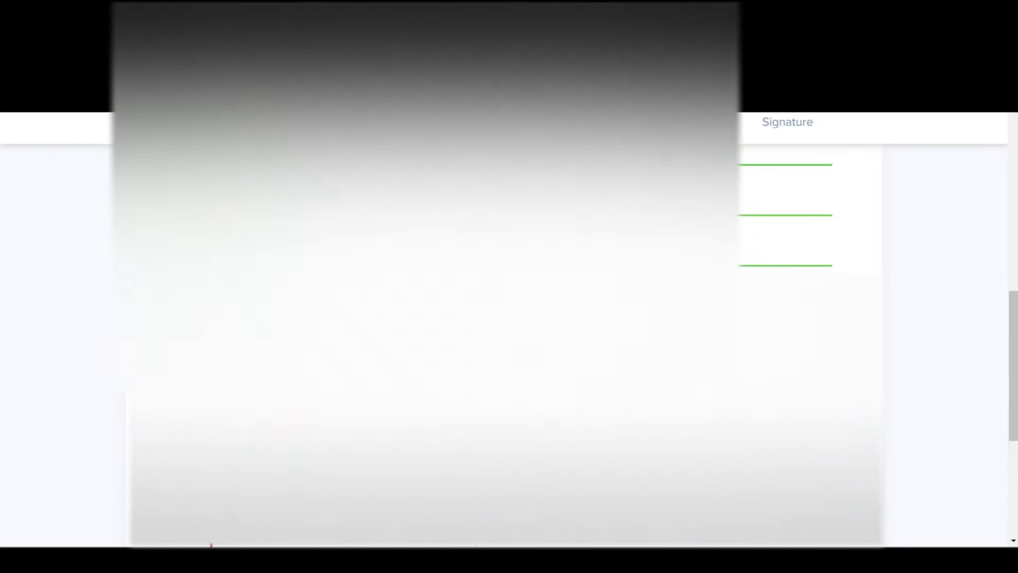
scroll(503, 344, "up", 2)
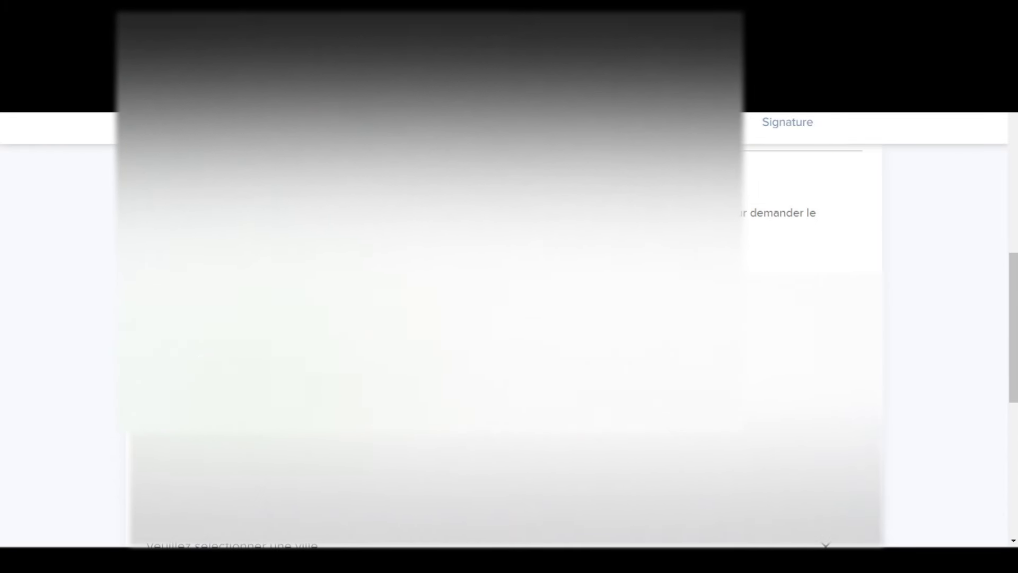
scroll(503, 345, "up", 3)
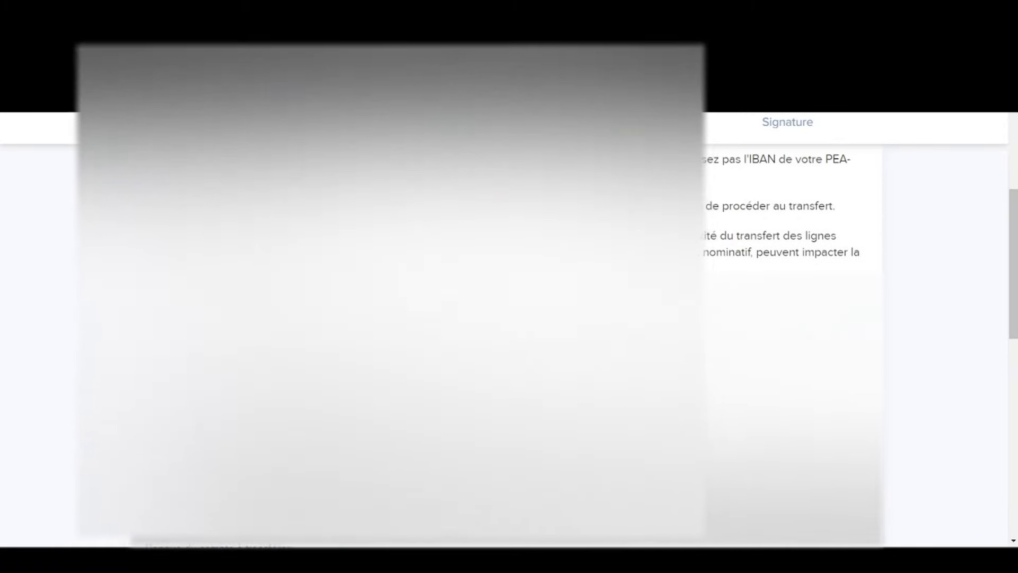
scroll(504, 345, "up", 3)
scroll(504, 345, "down", 4)
scroll(504, 345, "down", 6)
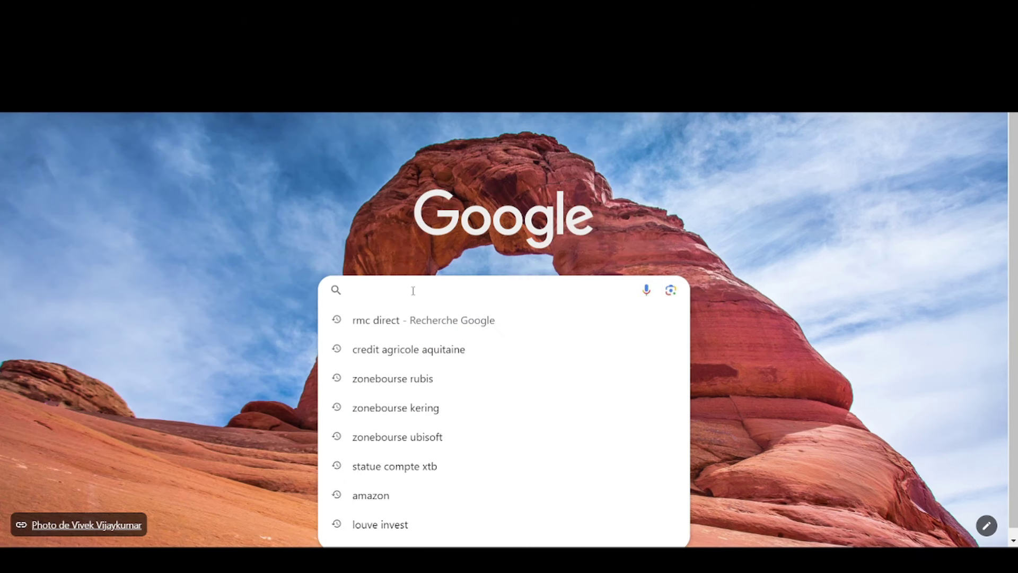
Search Google for "adresse Bourse Direct" to find the origin broker's head office address.
type("a")
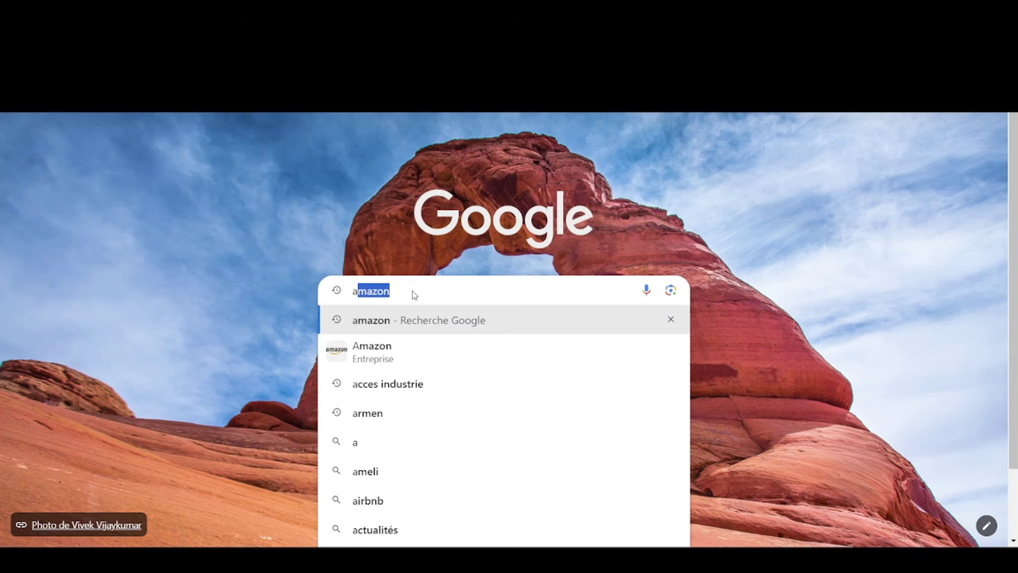
key("BackSpace")
type("b")
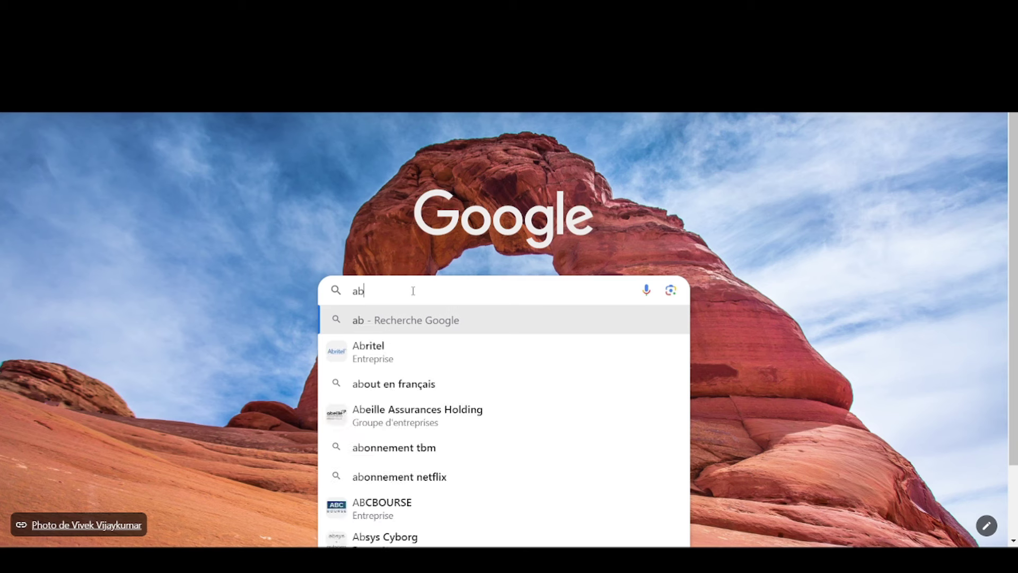
type("ourse")
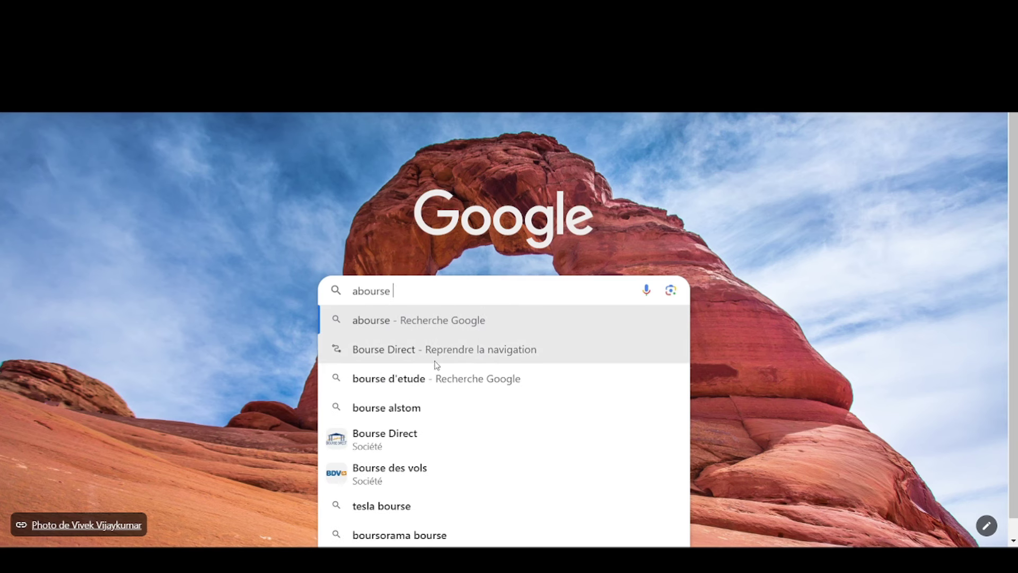
left_click(419, 355)
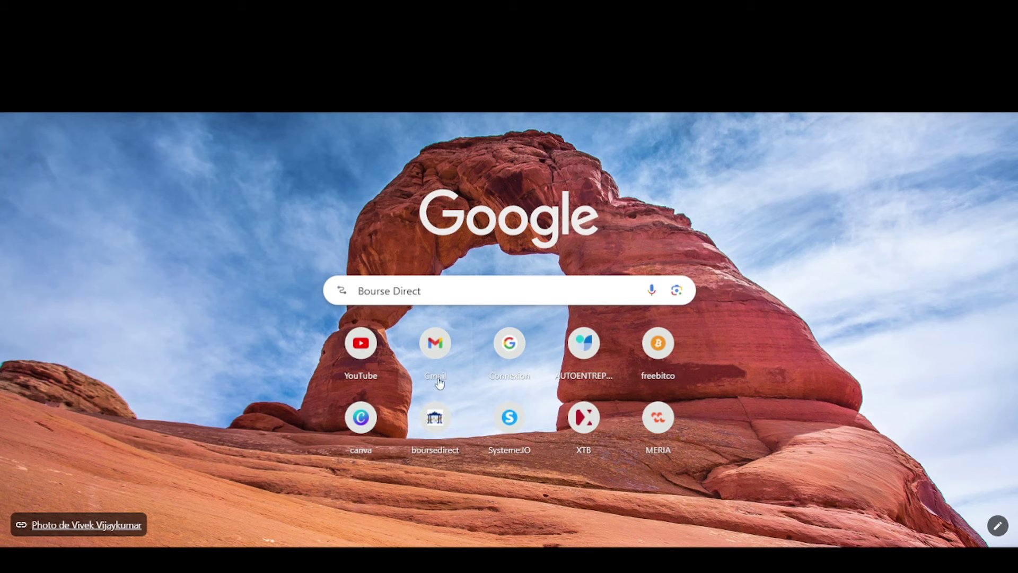
left_click(457, 289)
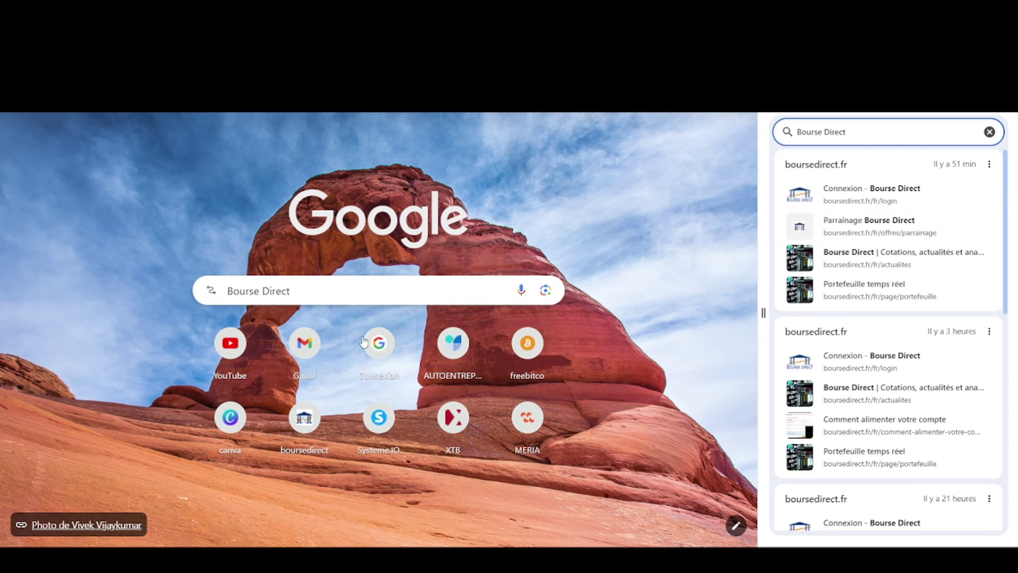
left_click(228, 292)
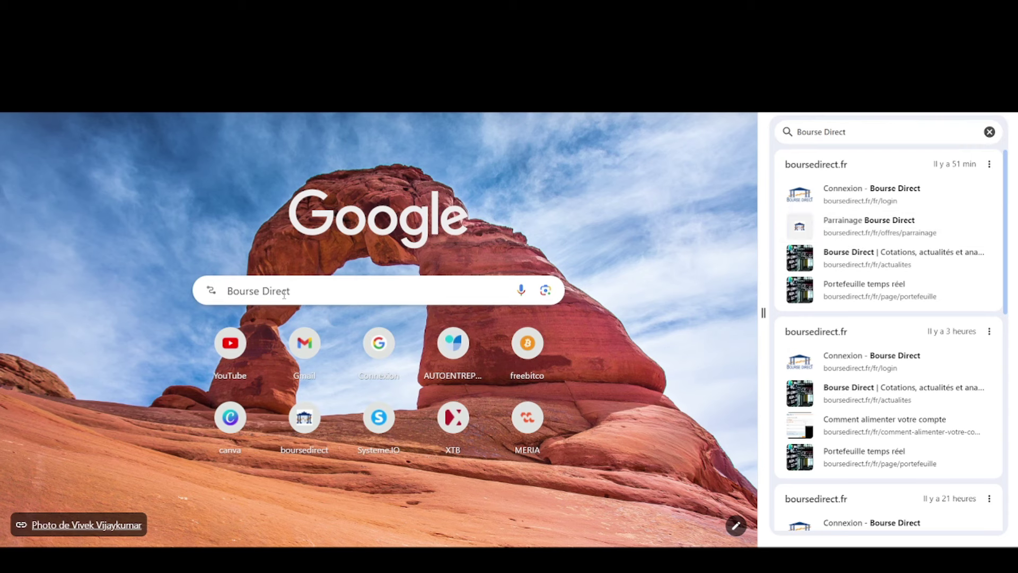
type("adress")
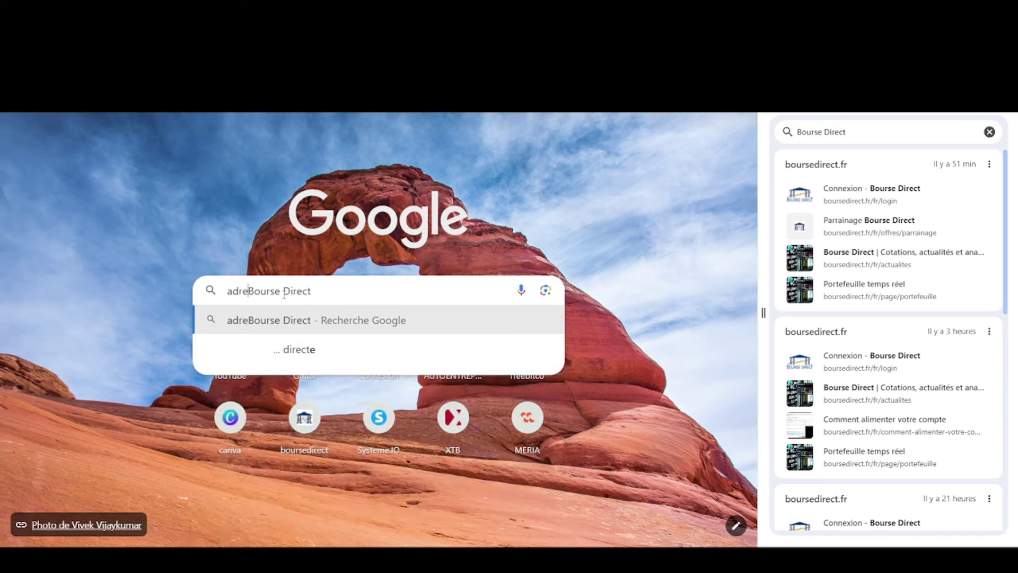
type("e")
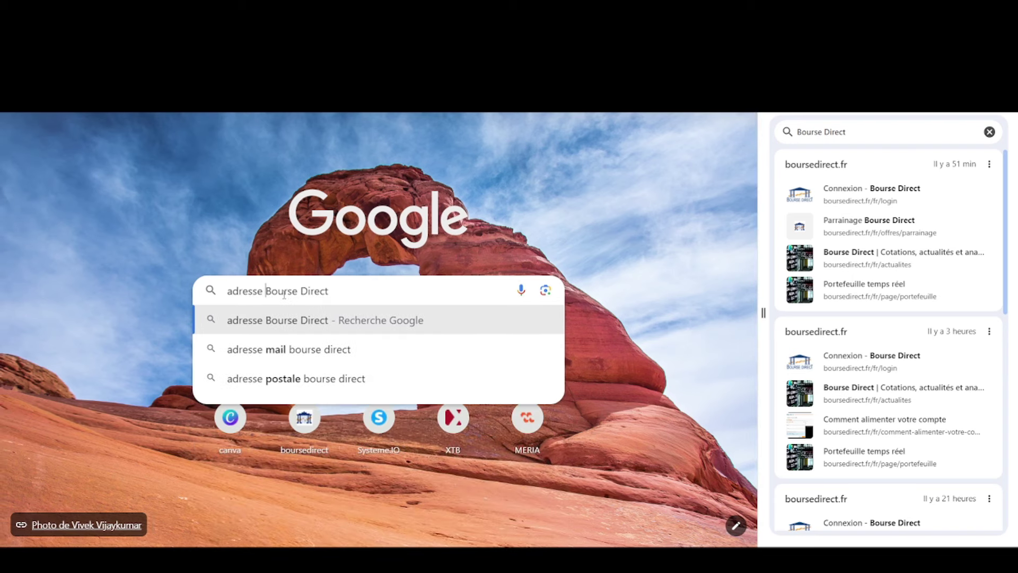
key("Return")
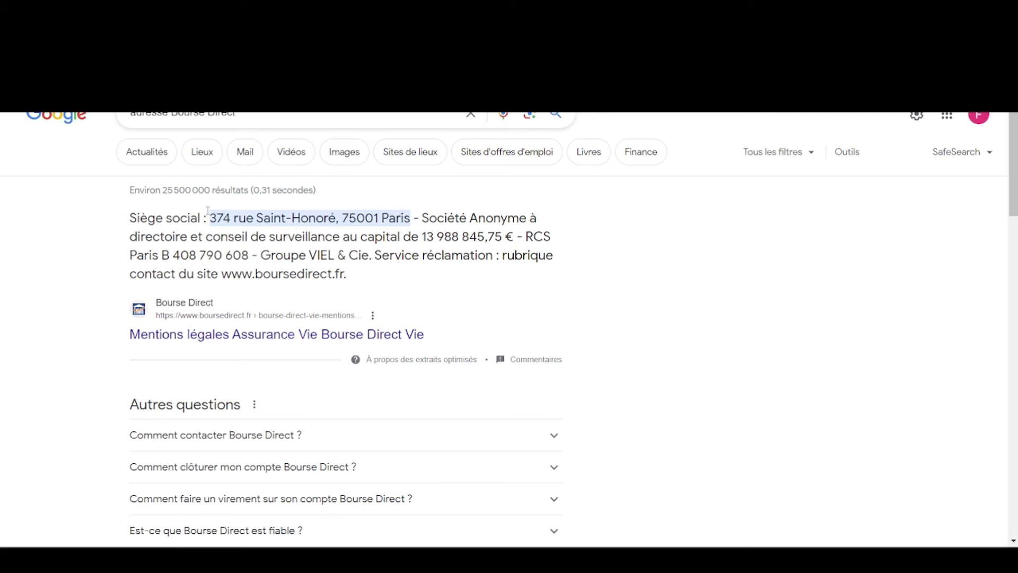
Copy the street number and name of Bourse Direct's head office into the transfer form's bank street field.
left_click_drag(210, 218, 336, 217)
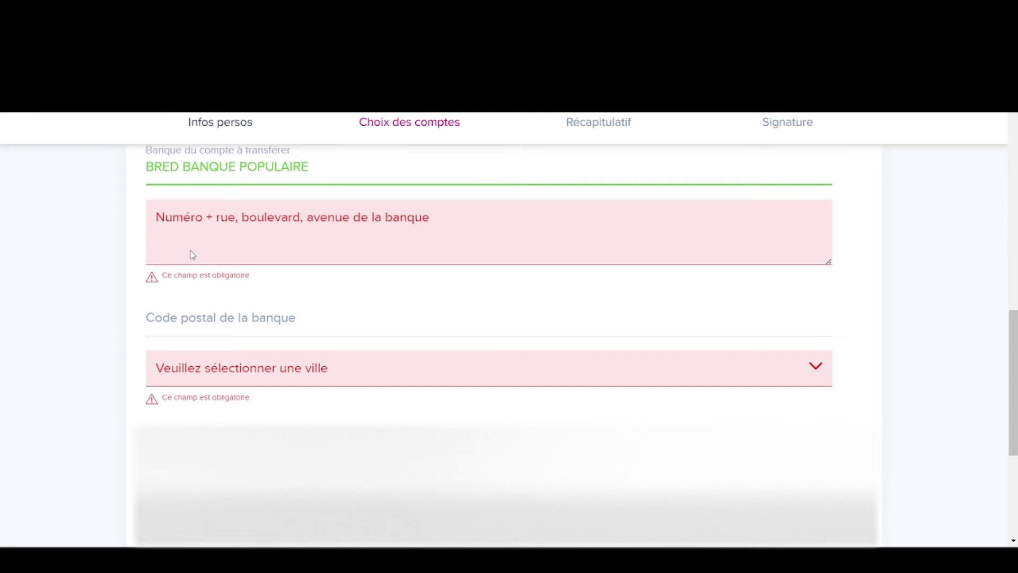
key("ctrl+v")
type("374 rue Saint-Honoré")
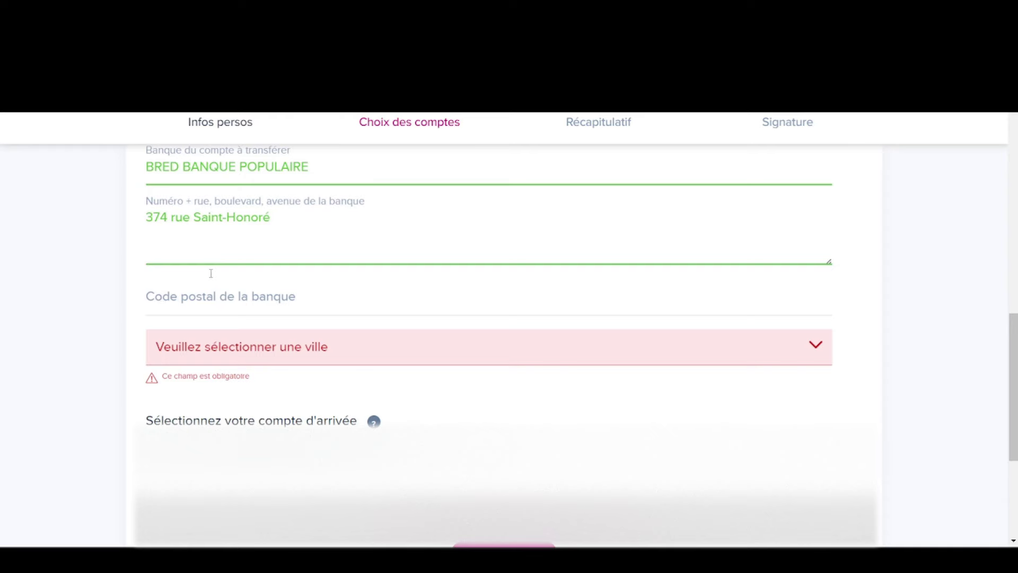
Copy the postcode of Bourse Direct's head office into the bank postcode field and remove the extra space and town name.
left_click(205, 297)
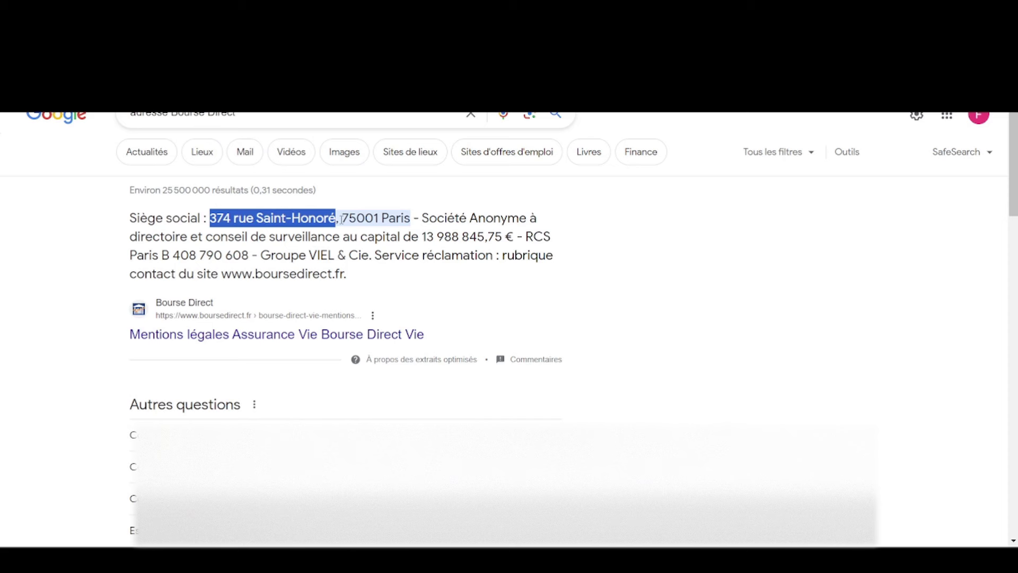
left_click_drag(340, 217, 408, 219)
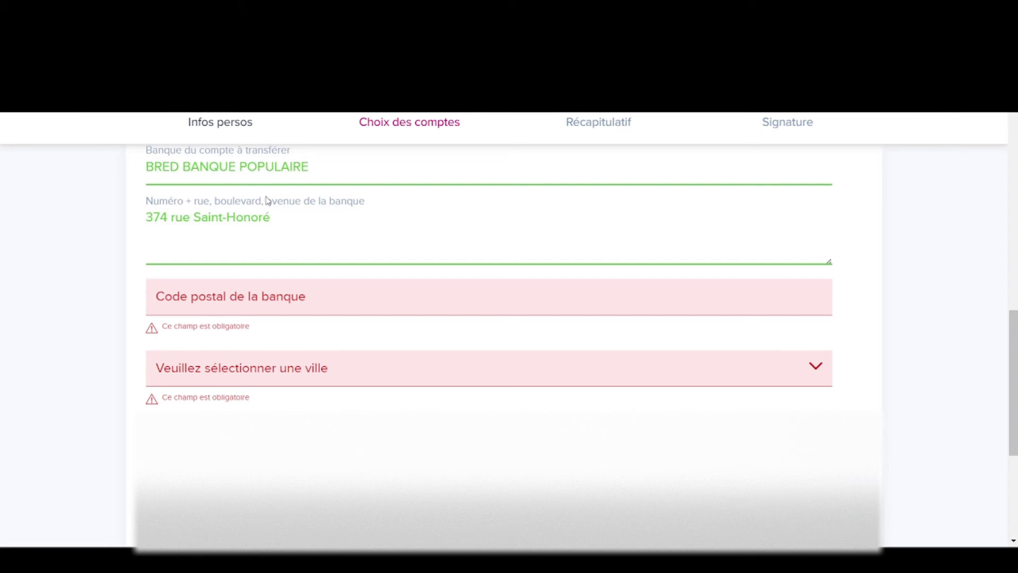
type("75001 Paris")
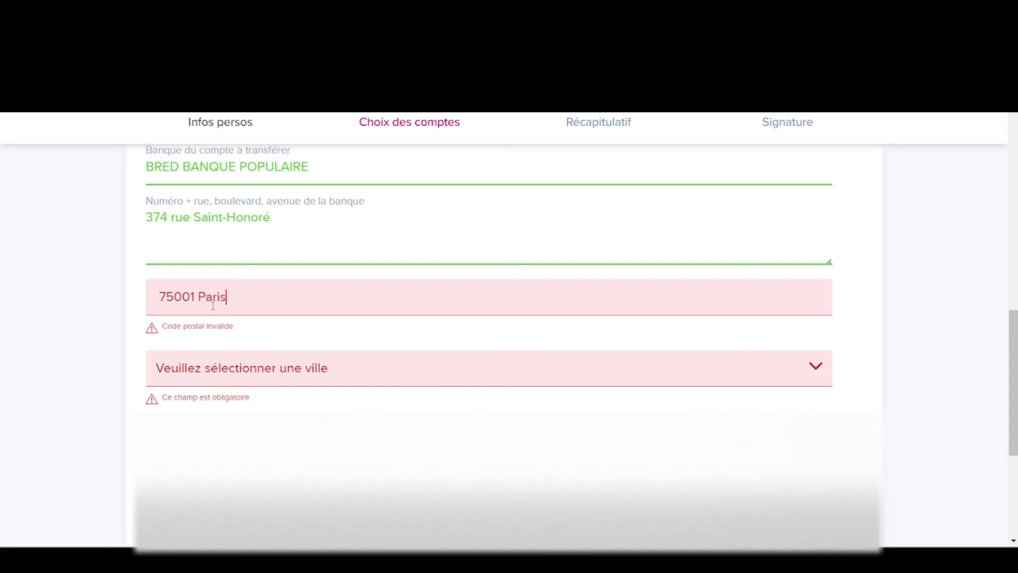
key("Home")
key("BackSpace")
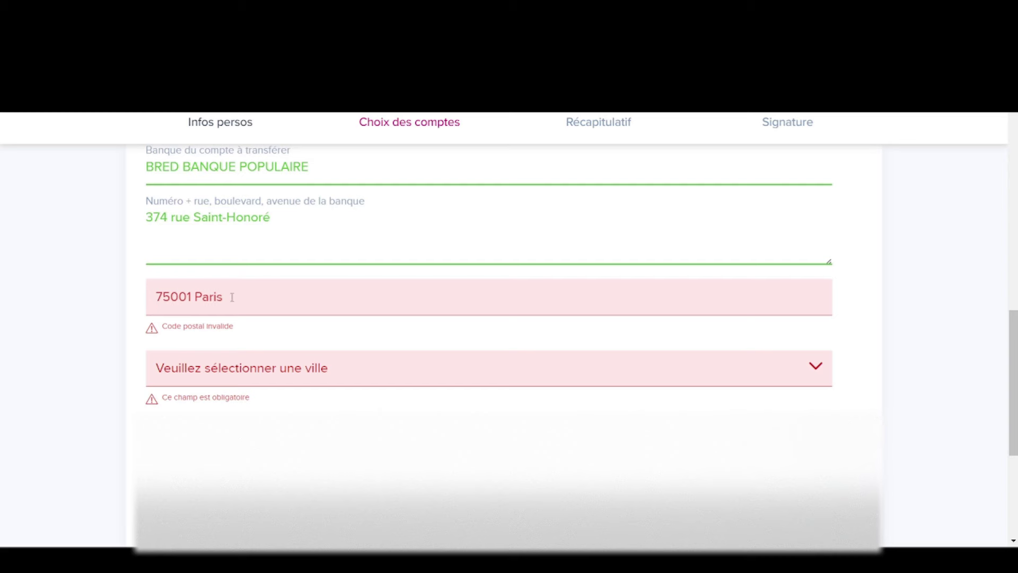
key("End")
left_click_drag(195, 296, 240, 298)
key("BackSpace")
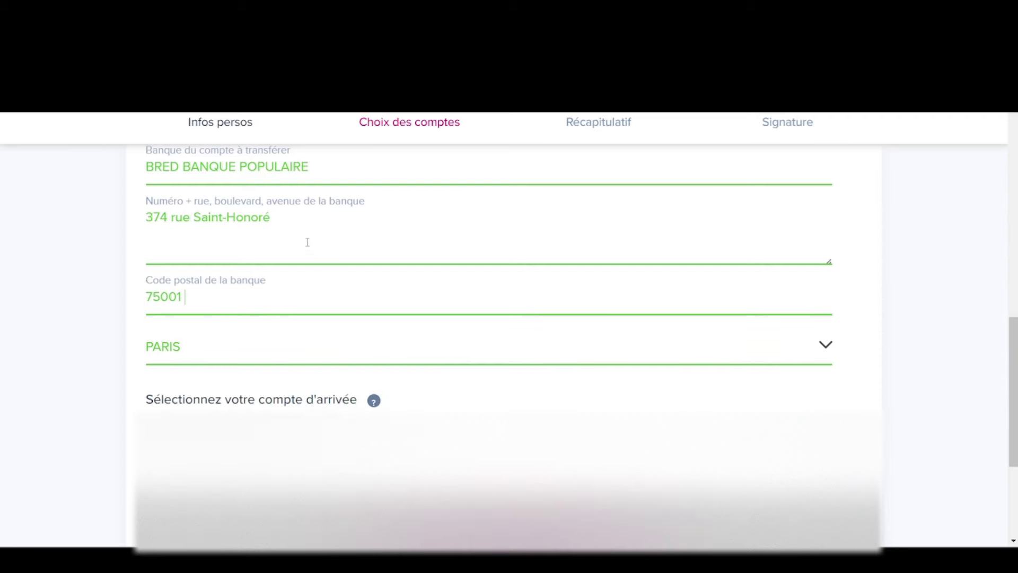
Recheck the Bourse Direct address in the search results and review the completed bank details in the transfer form.
key("ctrl+Tab")
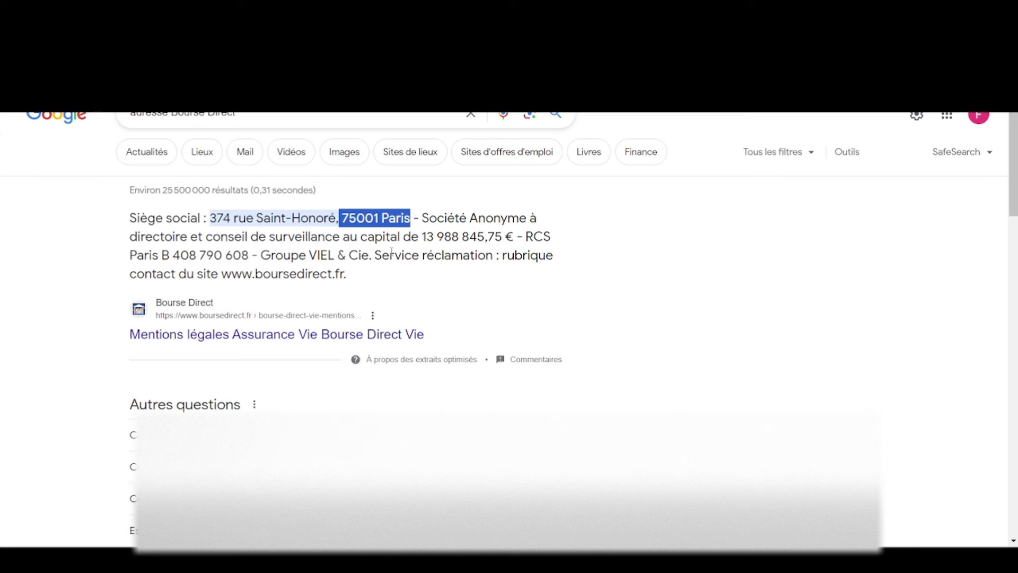
scroll(419, 248, "down", 3)
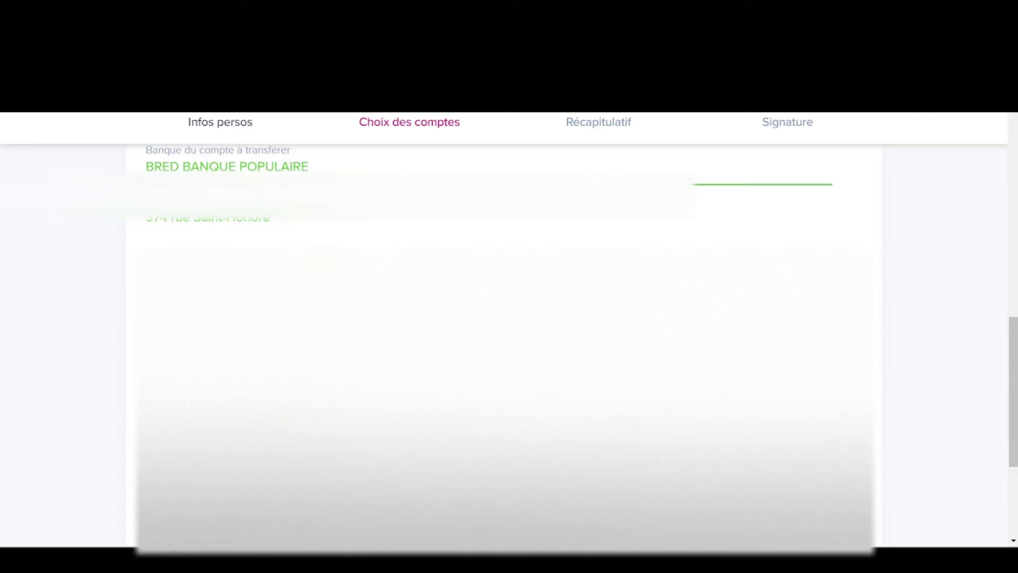
scroll(503, 318, "down", 3)
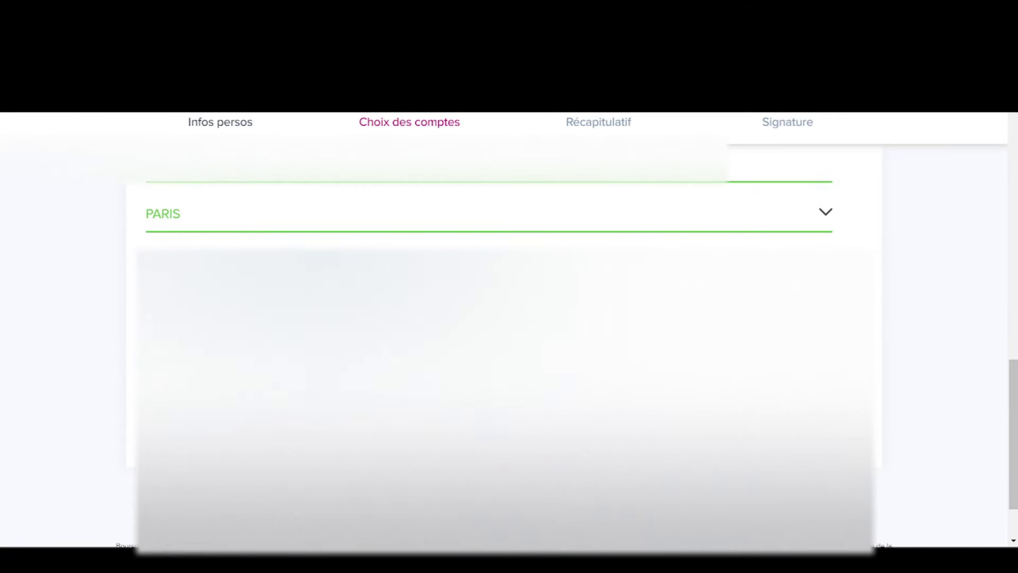